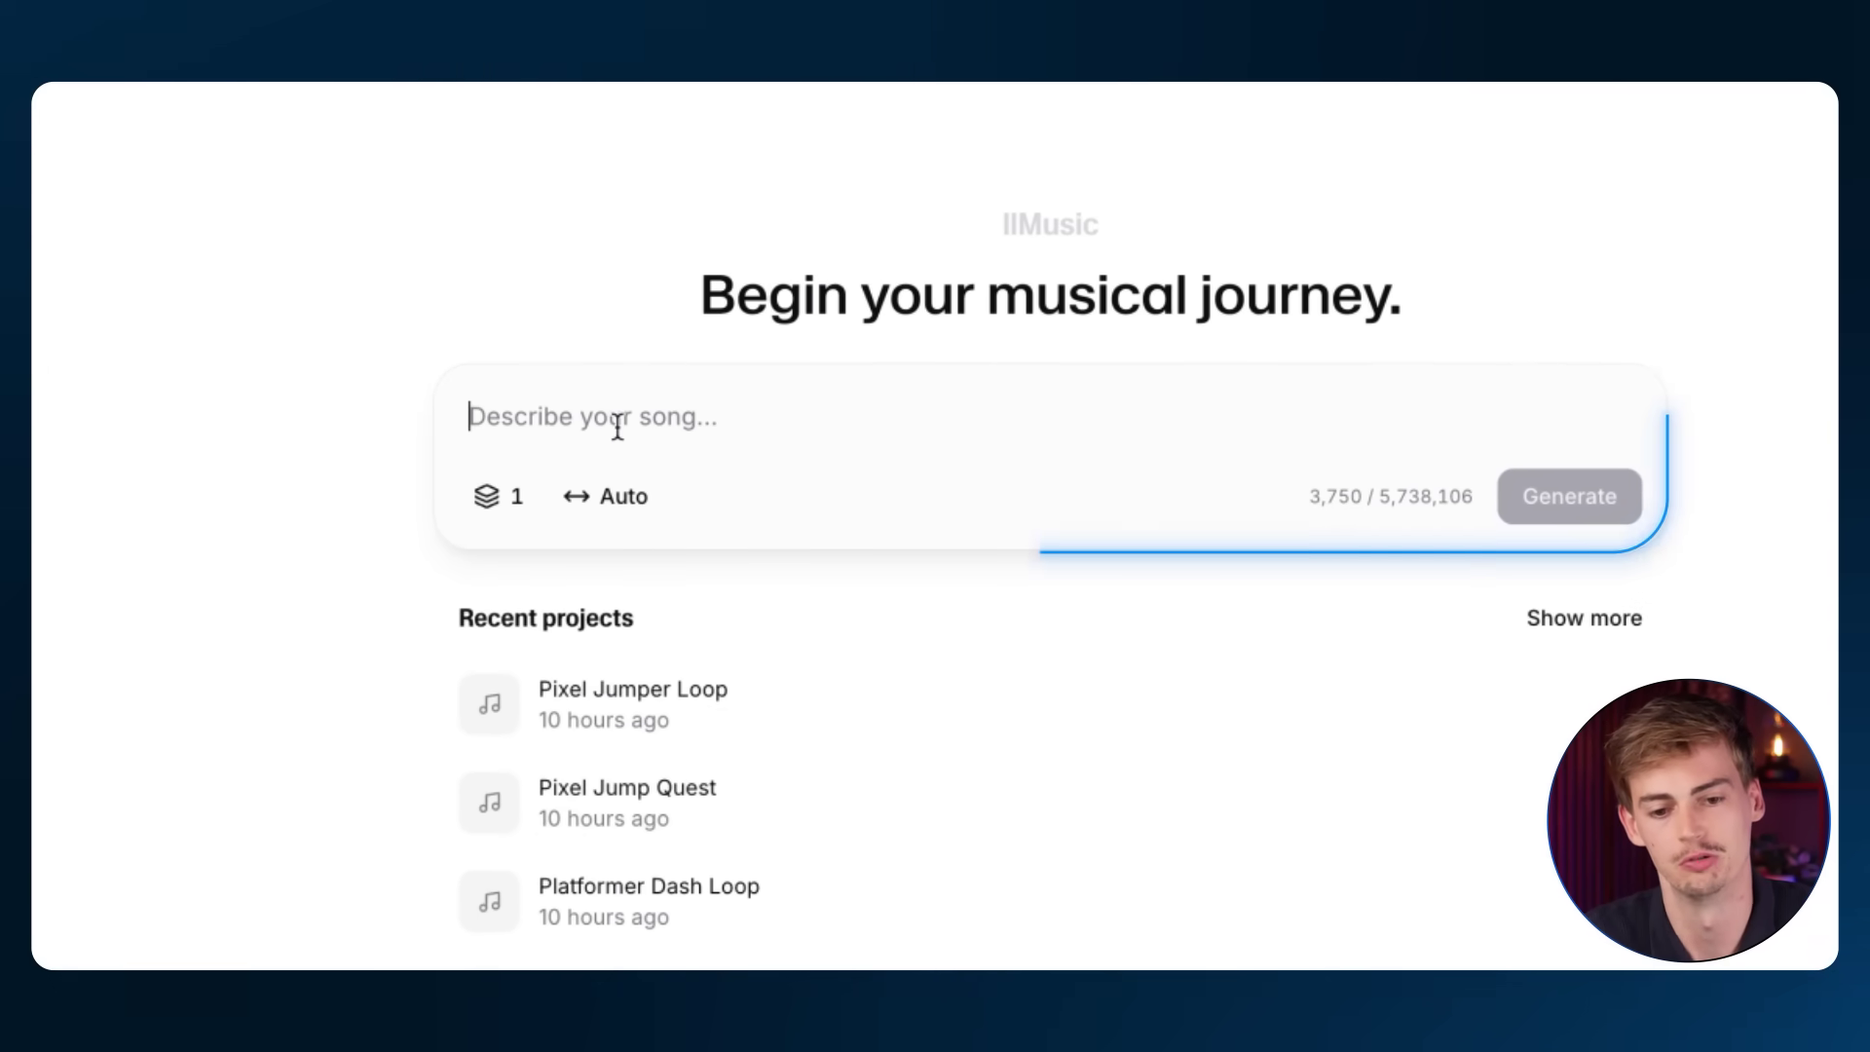
Look through the options for the number of variants and the song duration.
left_click(493, 515)
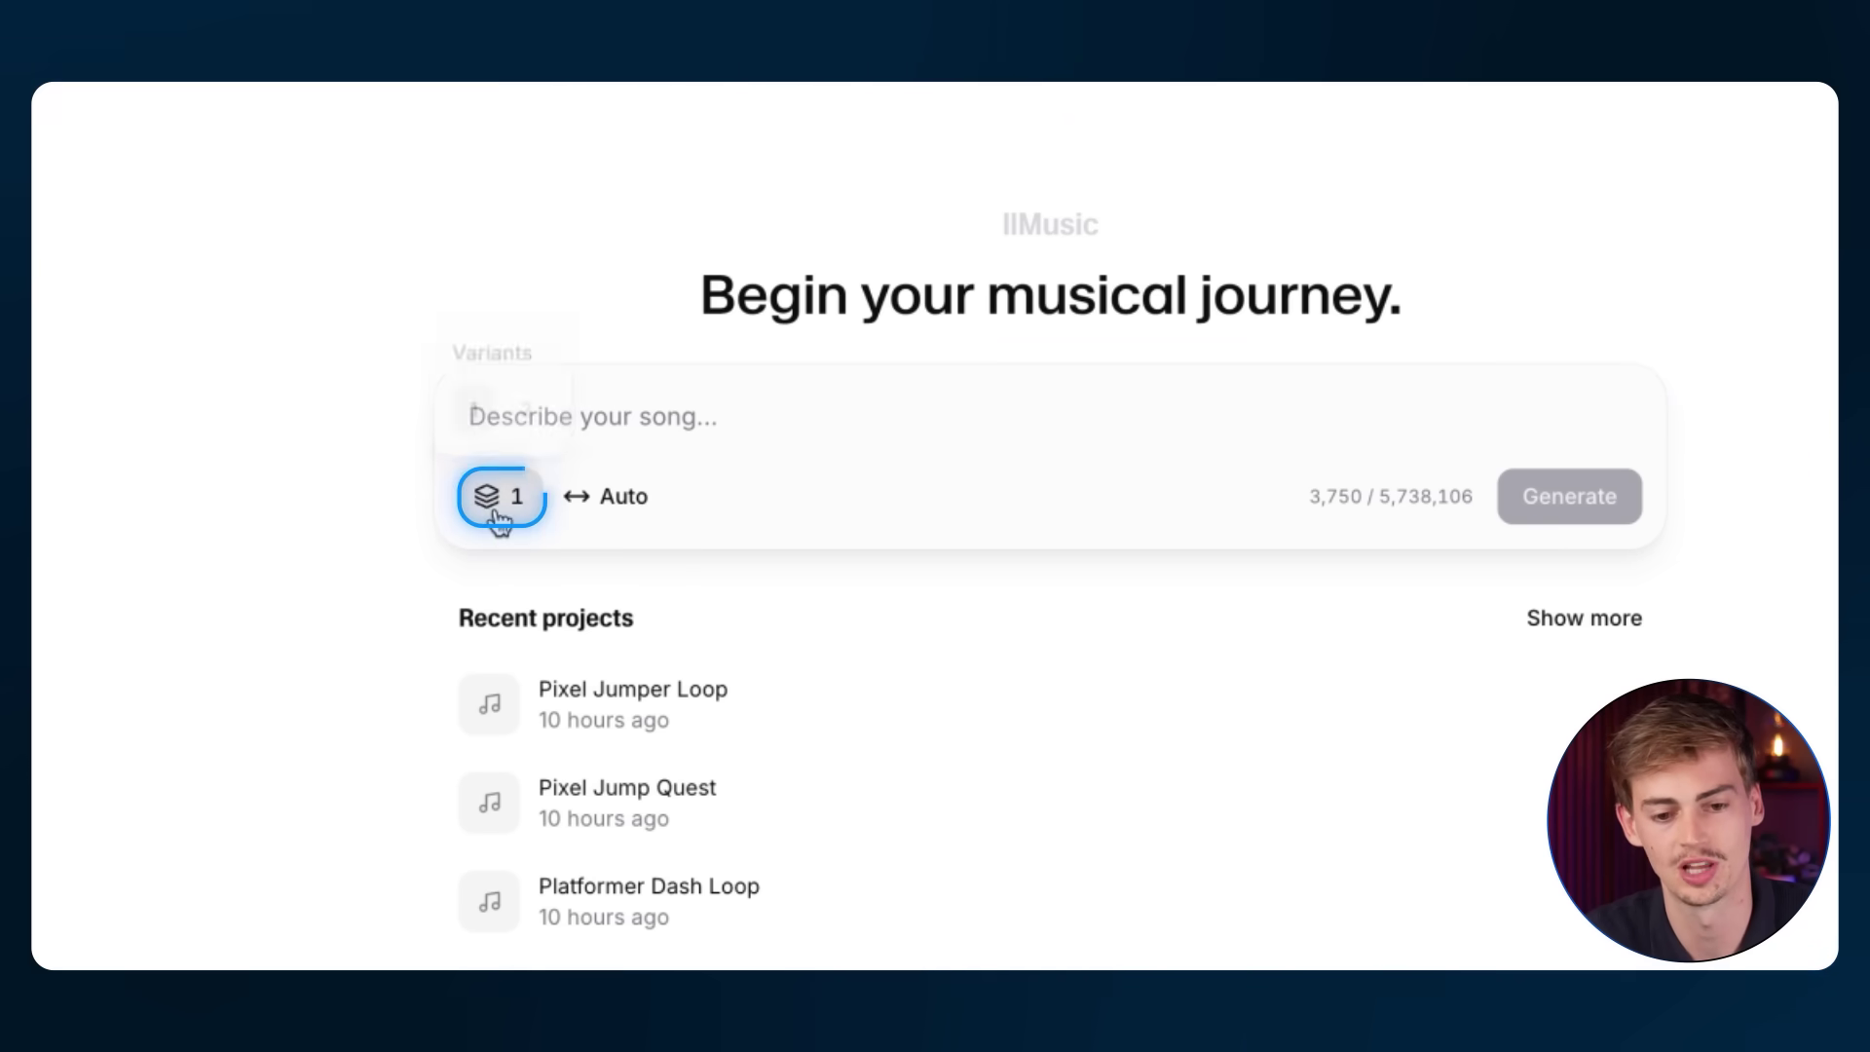
left_click(627, 513)
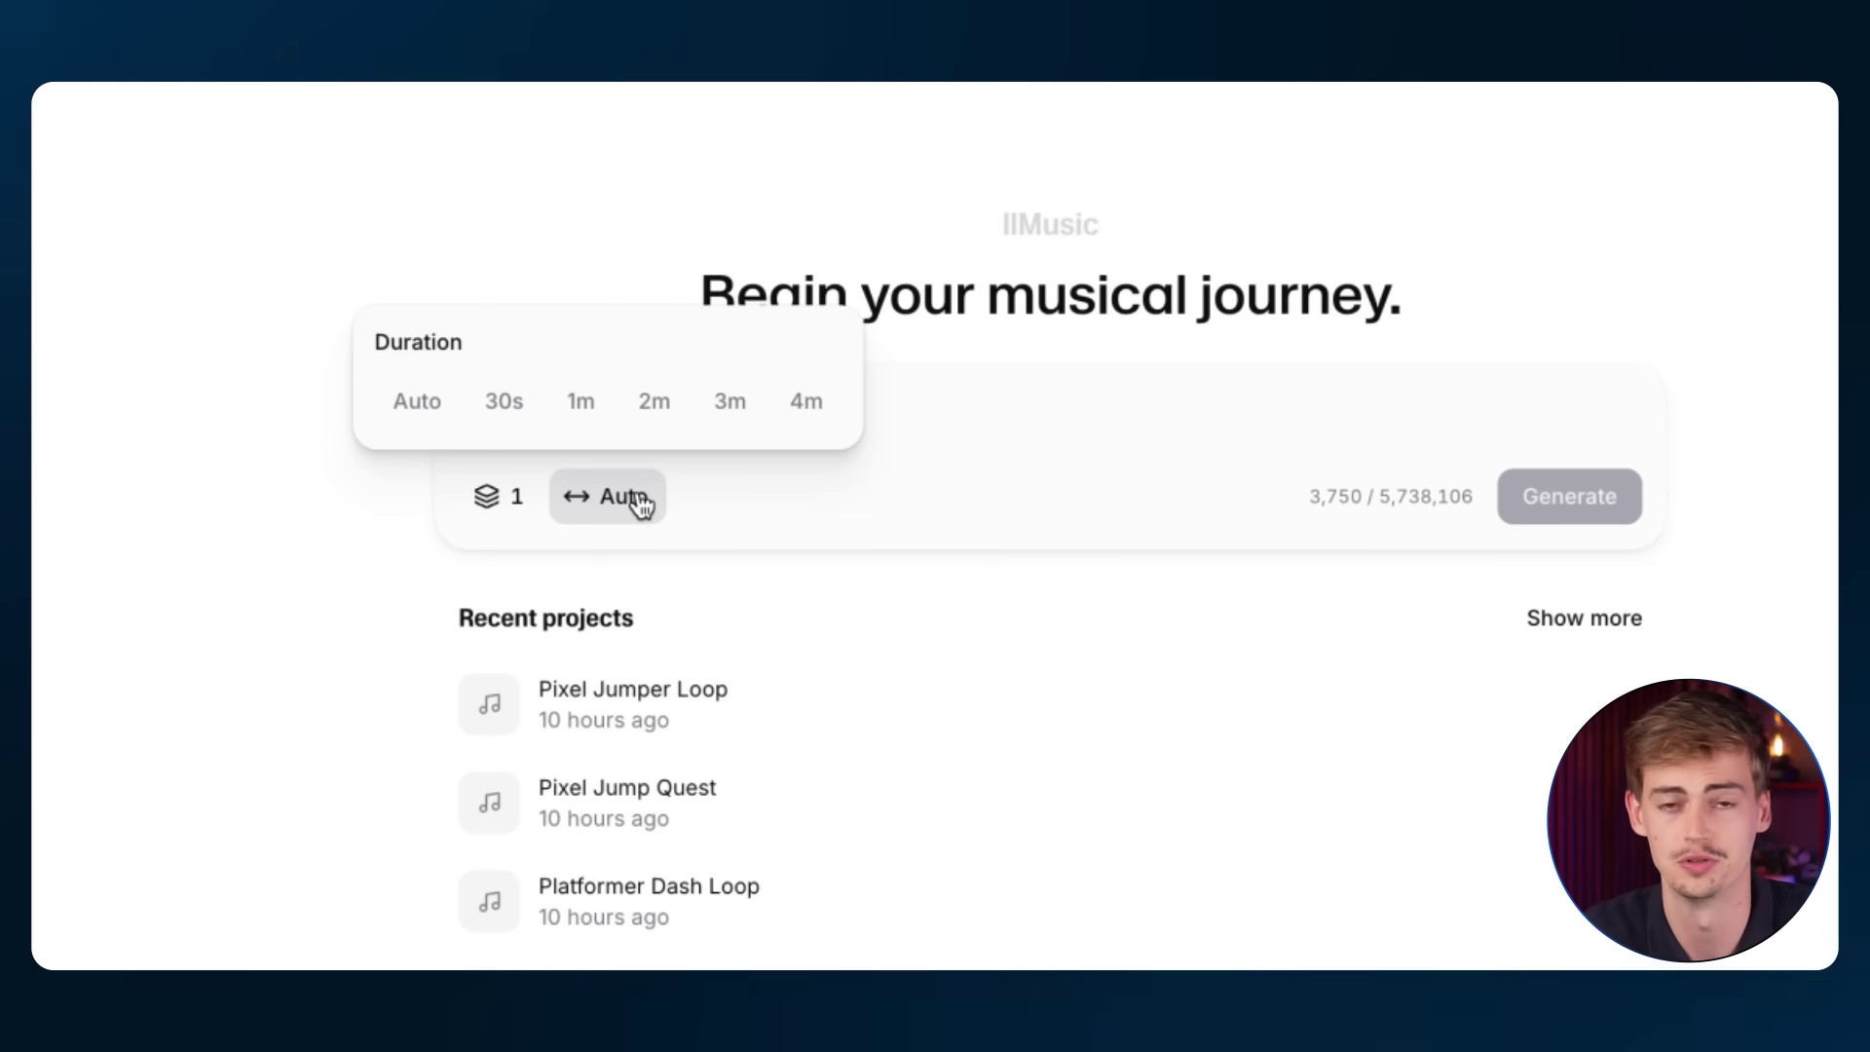
left_click(325, 318)
Generate a song from a prompt for a modern, viral-ready pop track with smooth male vocals at 100–105 bpm.
type("Produce a modern, viral-ready pop track with clean, minimal production and a chill, emotional groove. Use soft electric guitar riffs, warm synth layers, subtle keys, and tight pop drums to create a laid-back but catchy feel.  Vocal direction: The lead vocal should be distinctly male, with a smooth, youthful tone, mid-to-high range, and a slight raspy texture. The delivery should be relaxed and intimate in the verses — like a late-night voice note — and build into a more melodic, confident chorus with falsetto flips, vocal runs, and layered harmonies. The performance should feel personal but polished — effortlessly cool, emotionally open, and made to be replayed.  Tempo: 100–105 bpm. Mood: vibey, flirty, reflective — perfect for late-night playlists, viral edits, scrolling under city lights.")
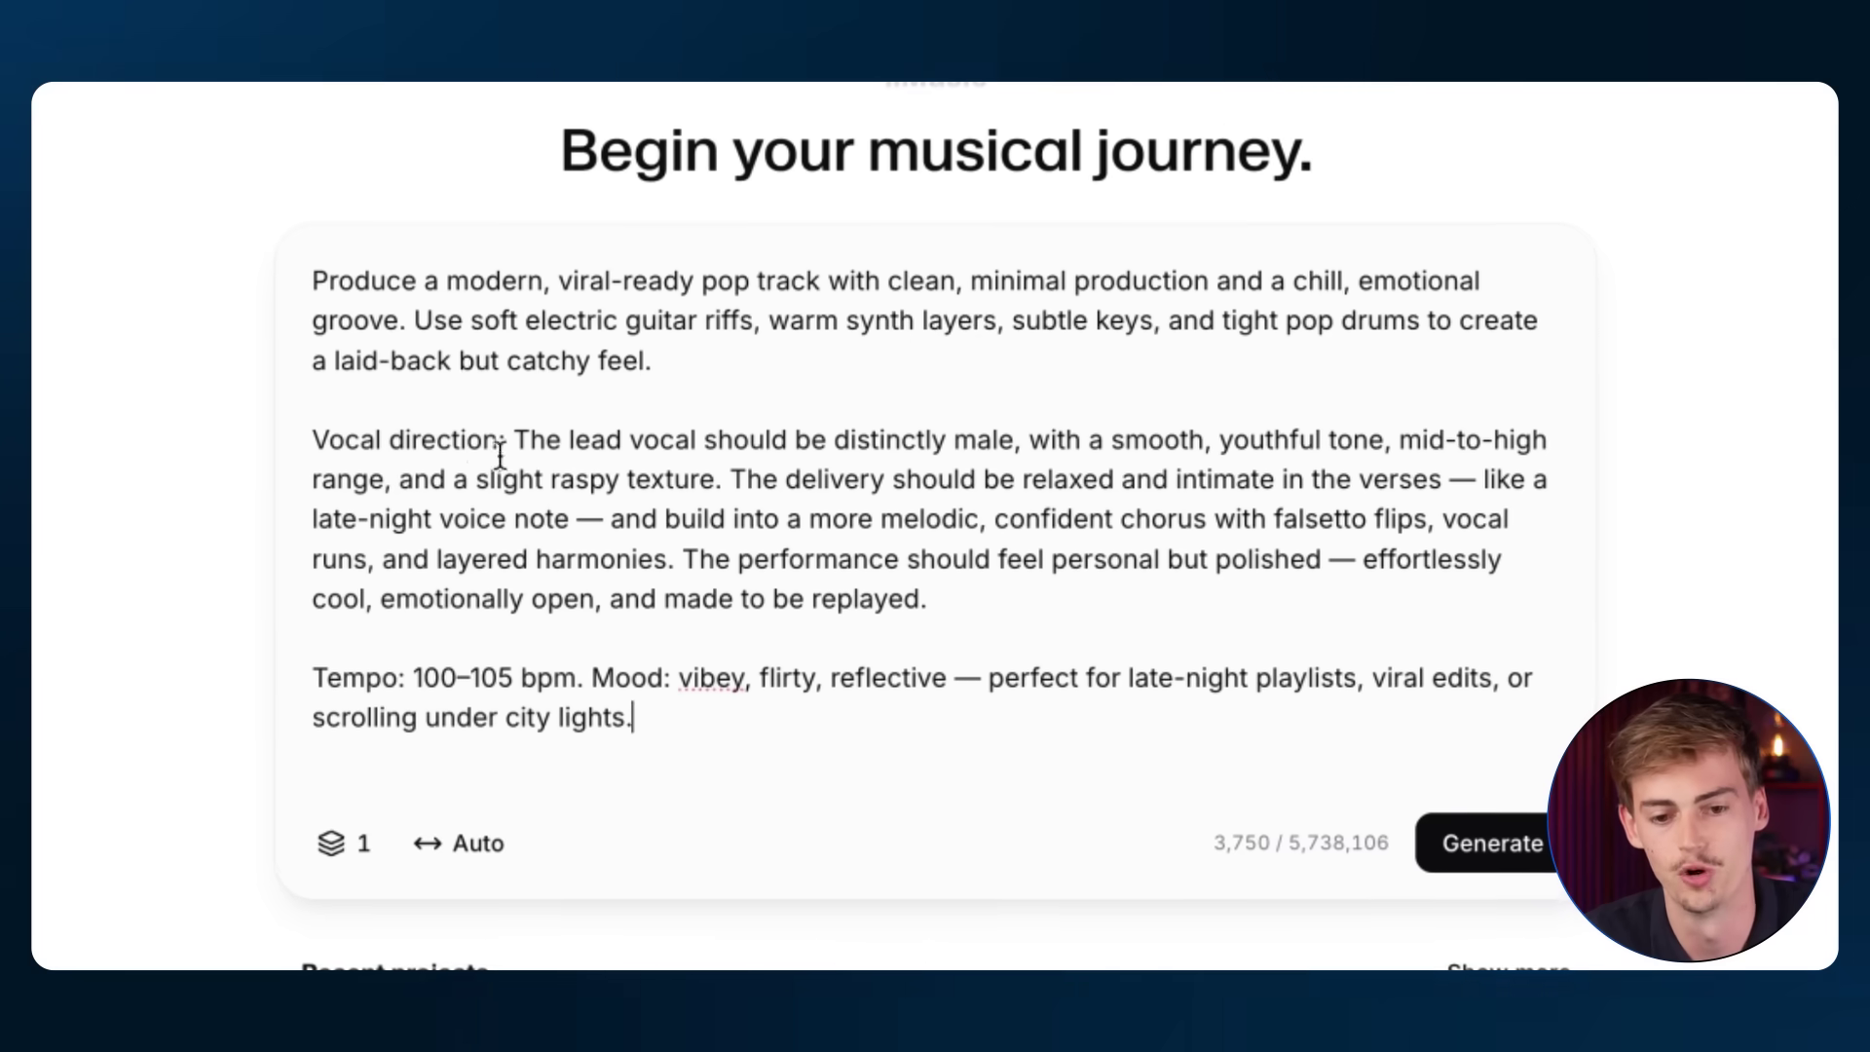
left_click_drag(503, 447, 247, 440)
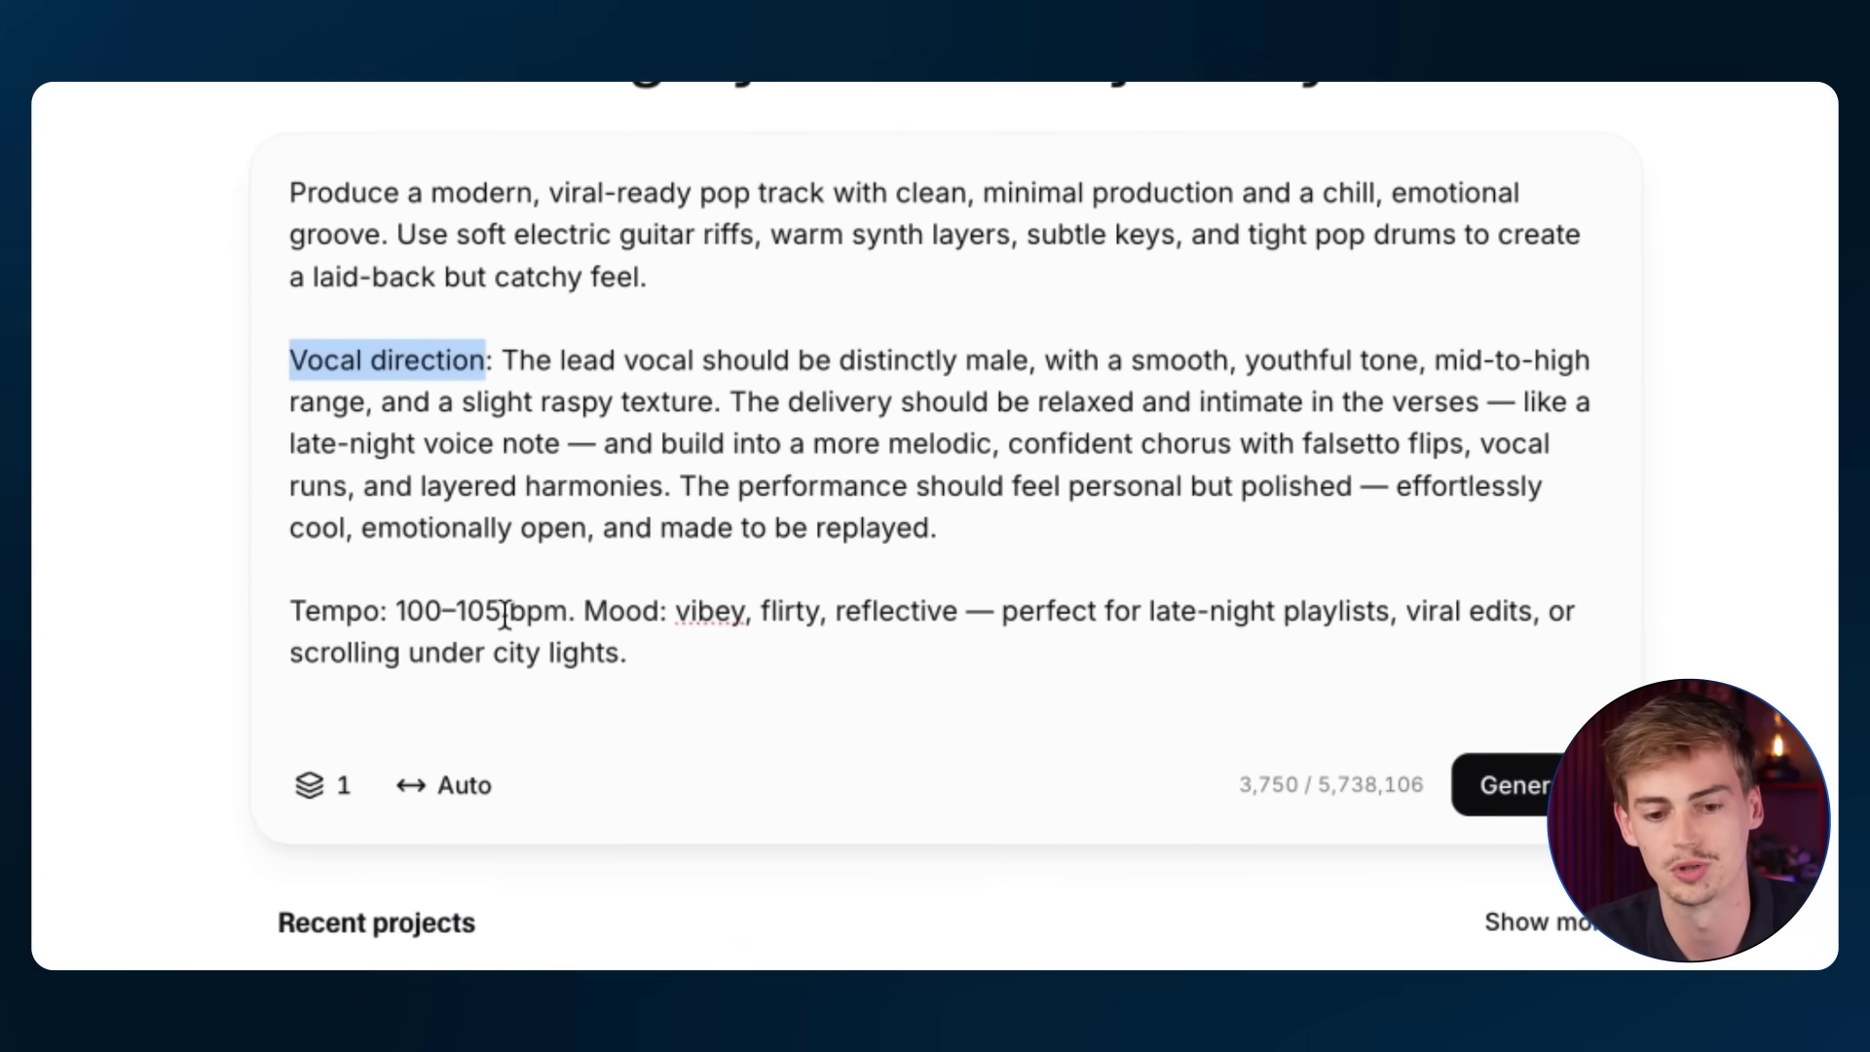
left_click_drag(402, 634, 207, 642)
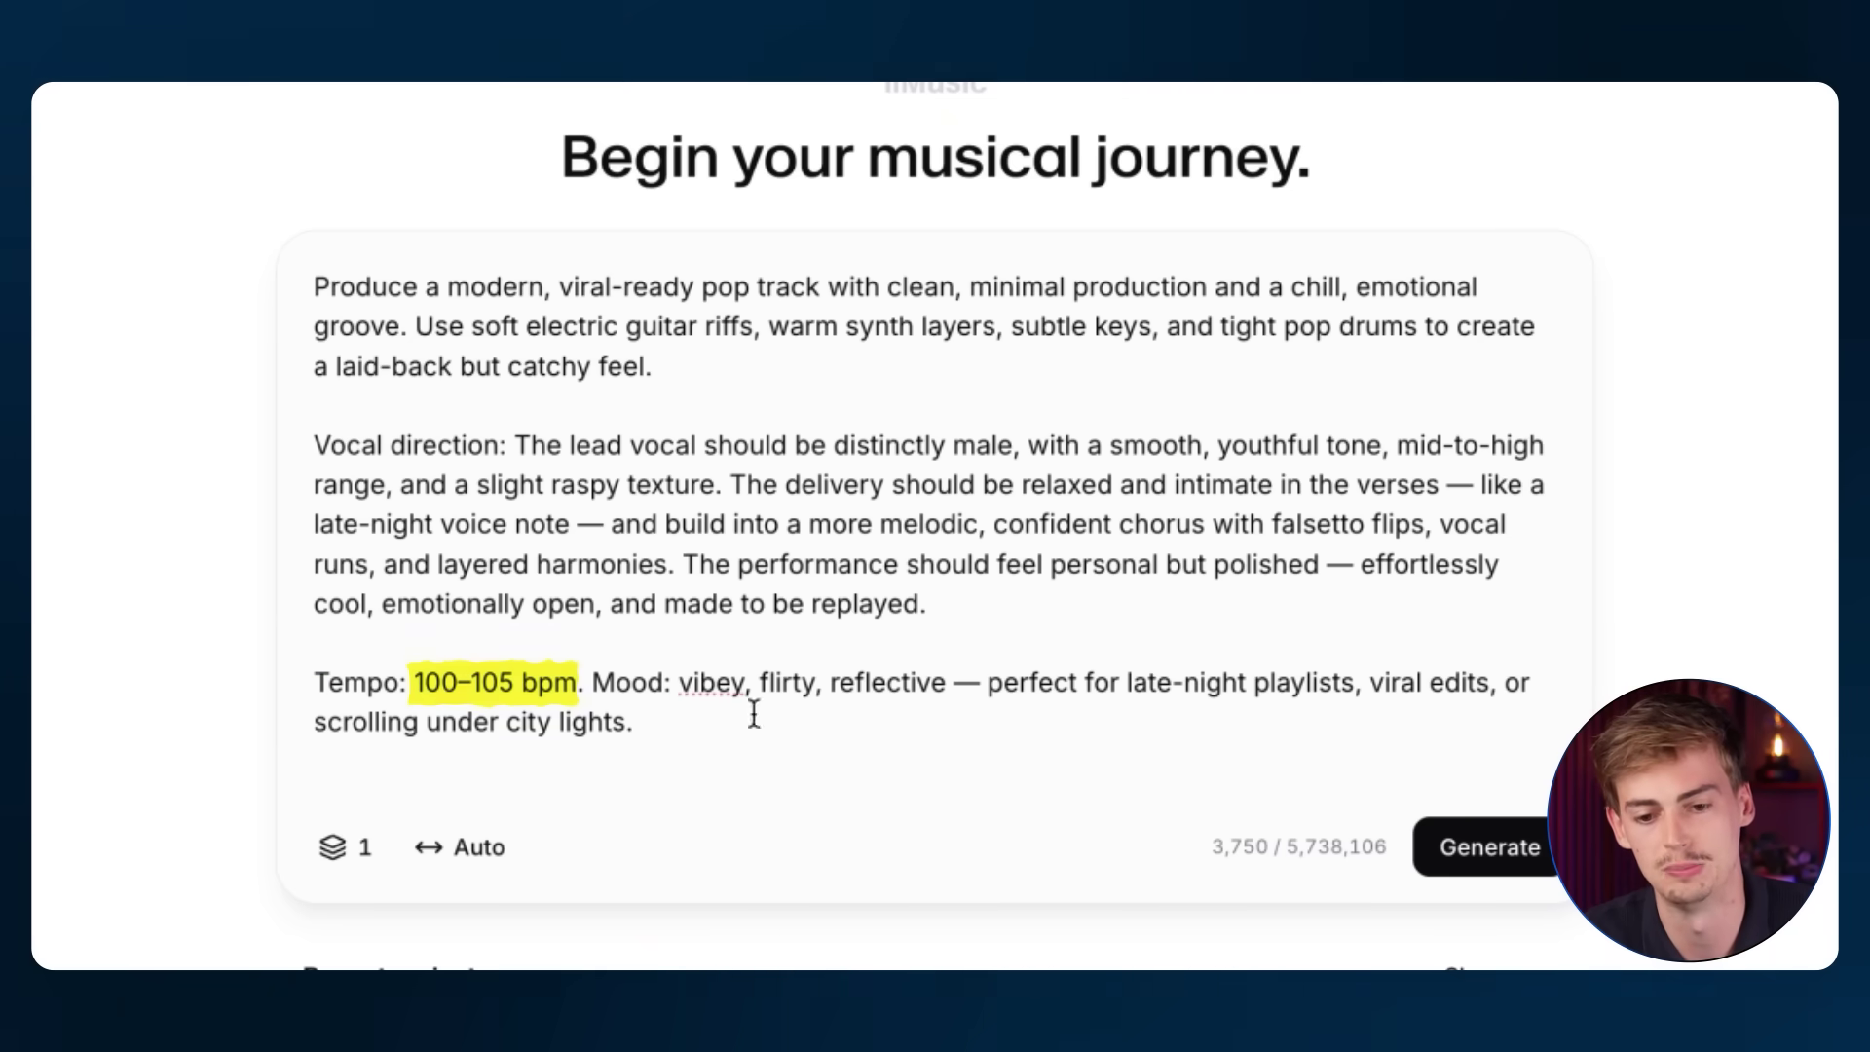
left_click(1500, 849)
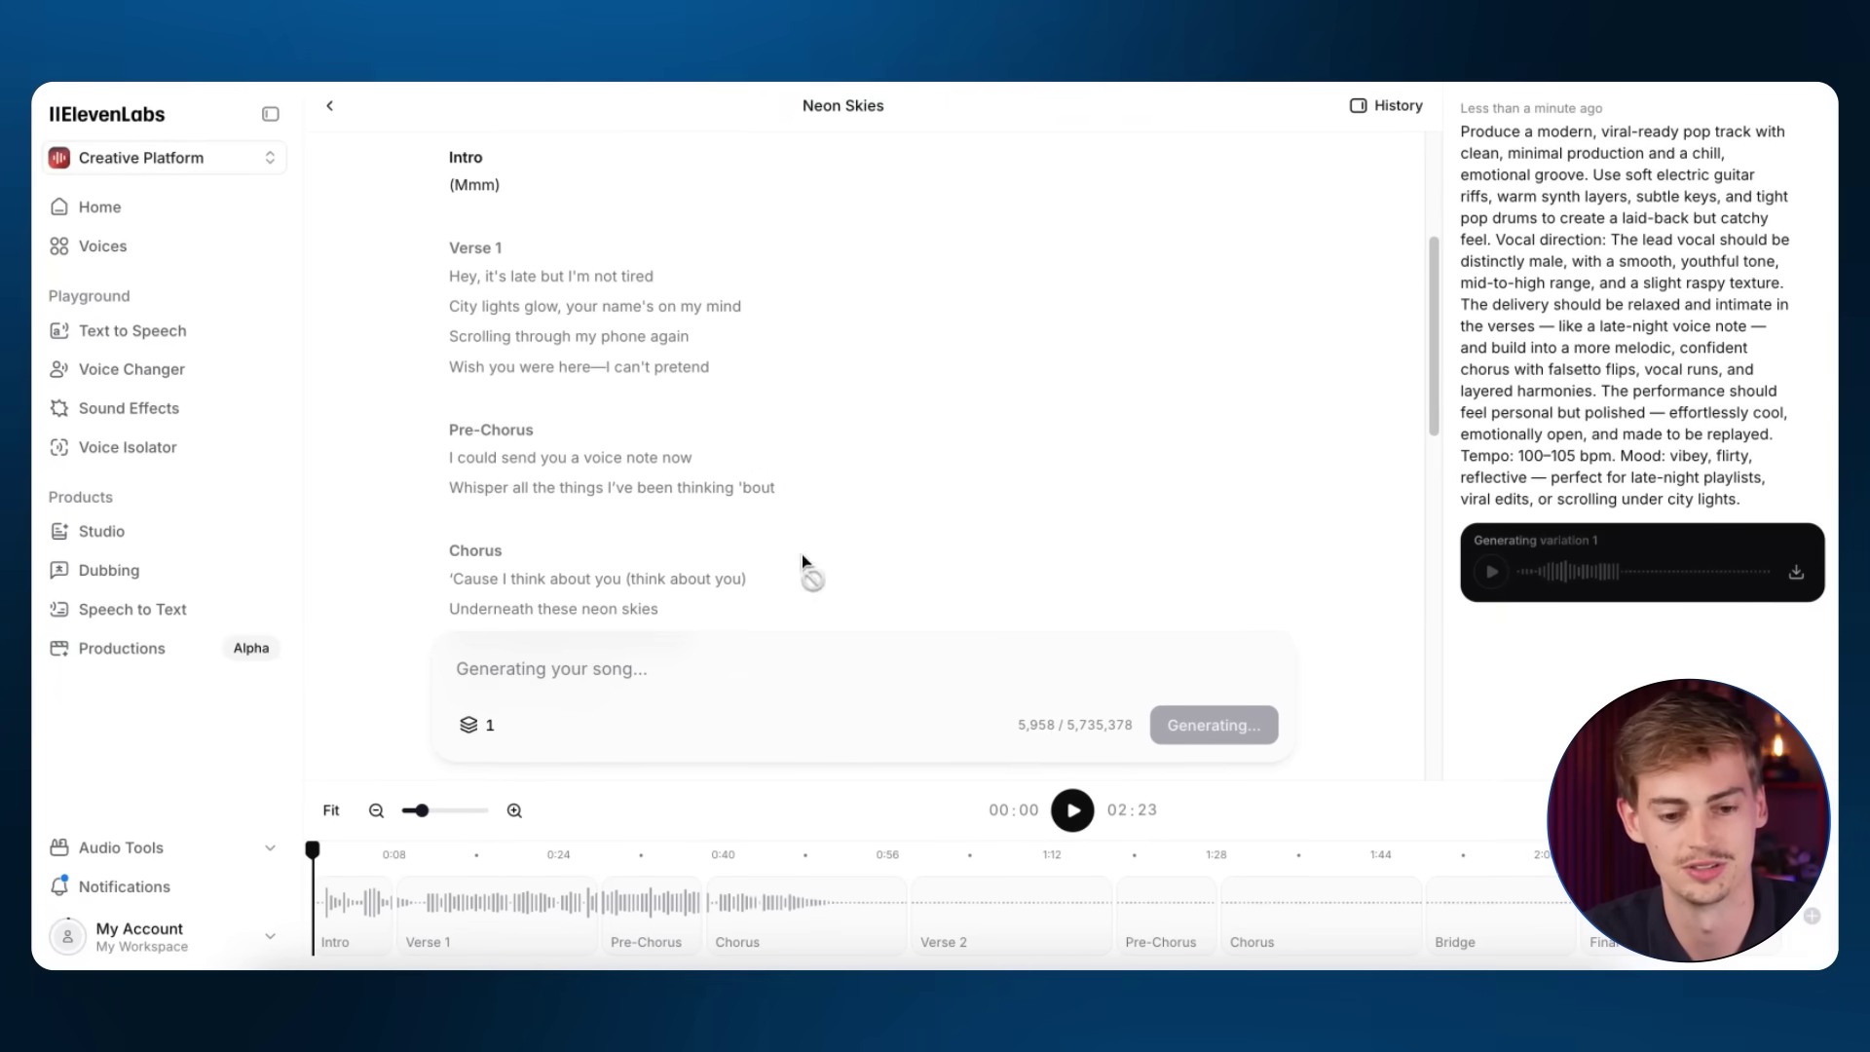
Read through the generated lyrics and listen to the song's verse and chorus.
scroll(802, 553, "down", 5)
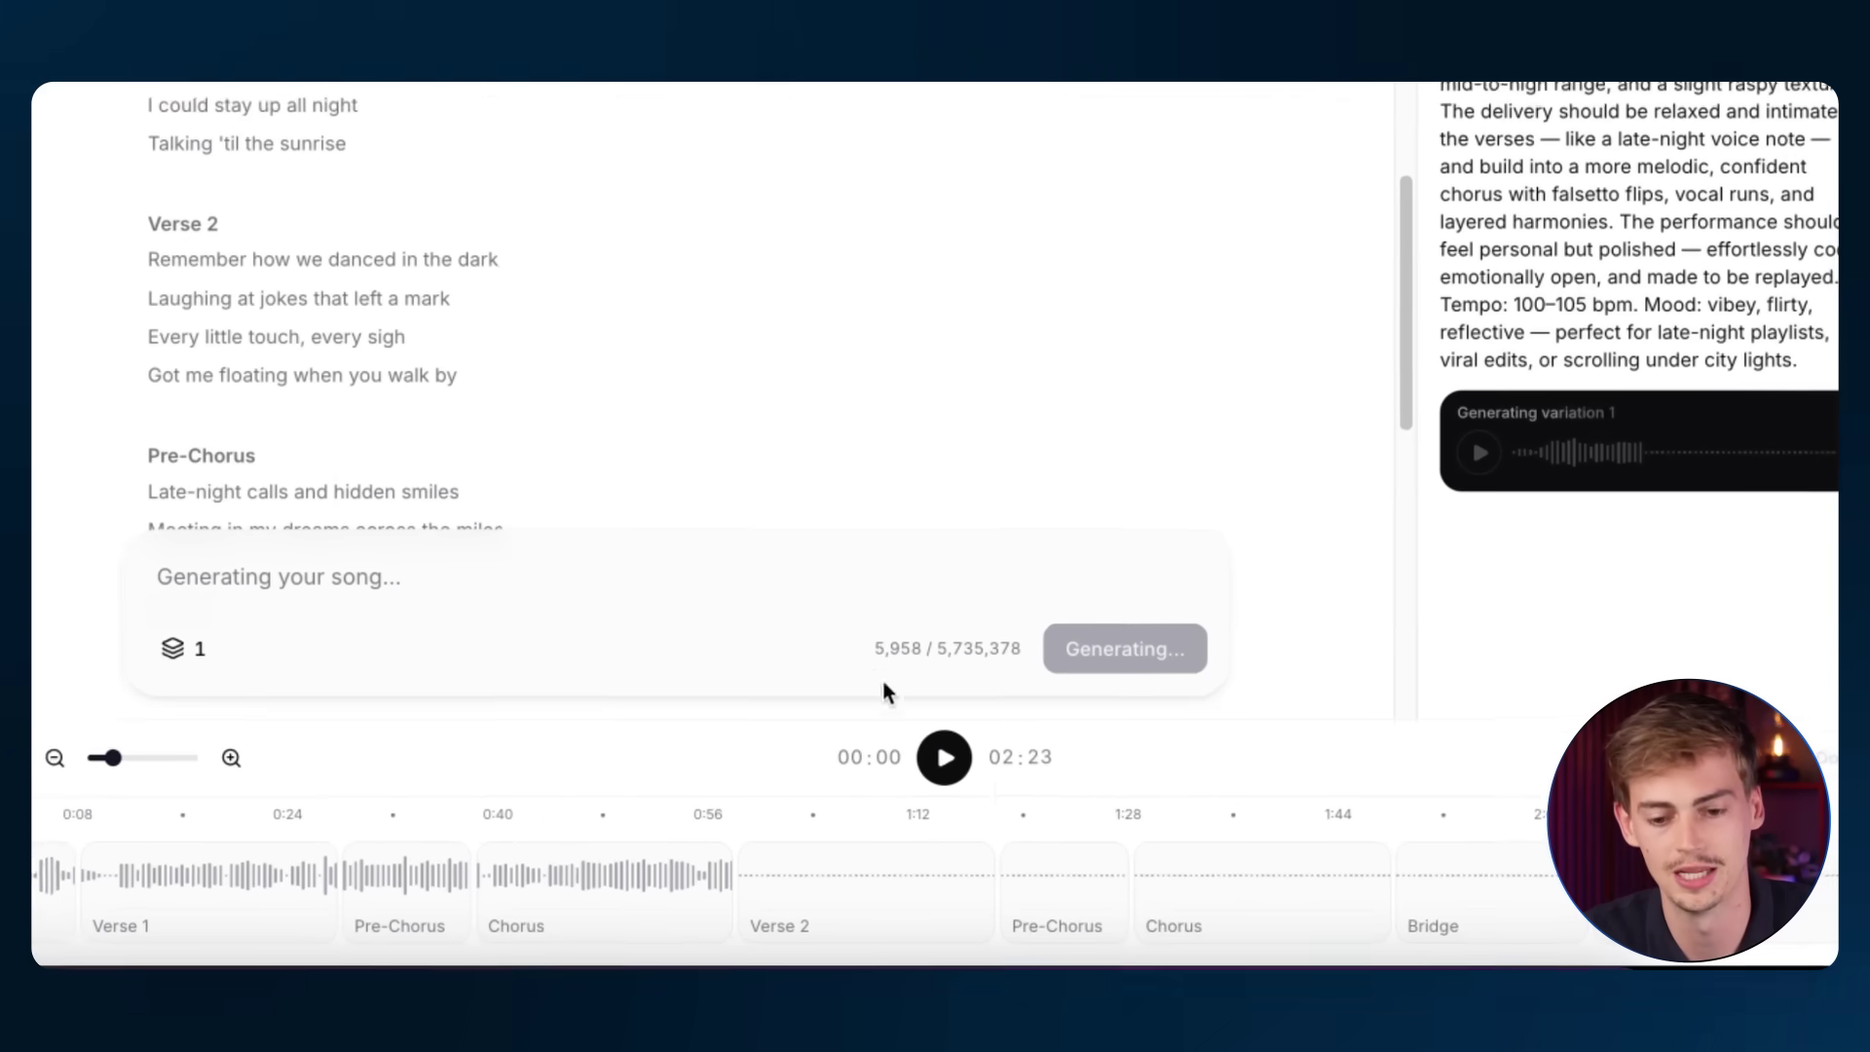
left_click(931, 753)
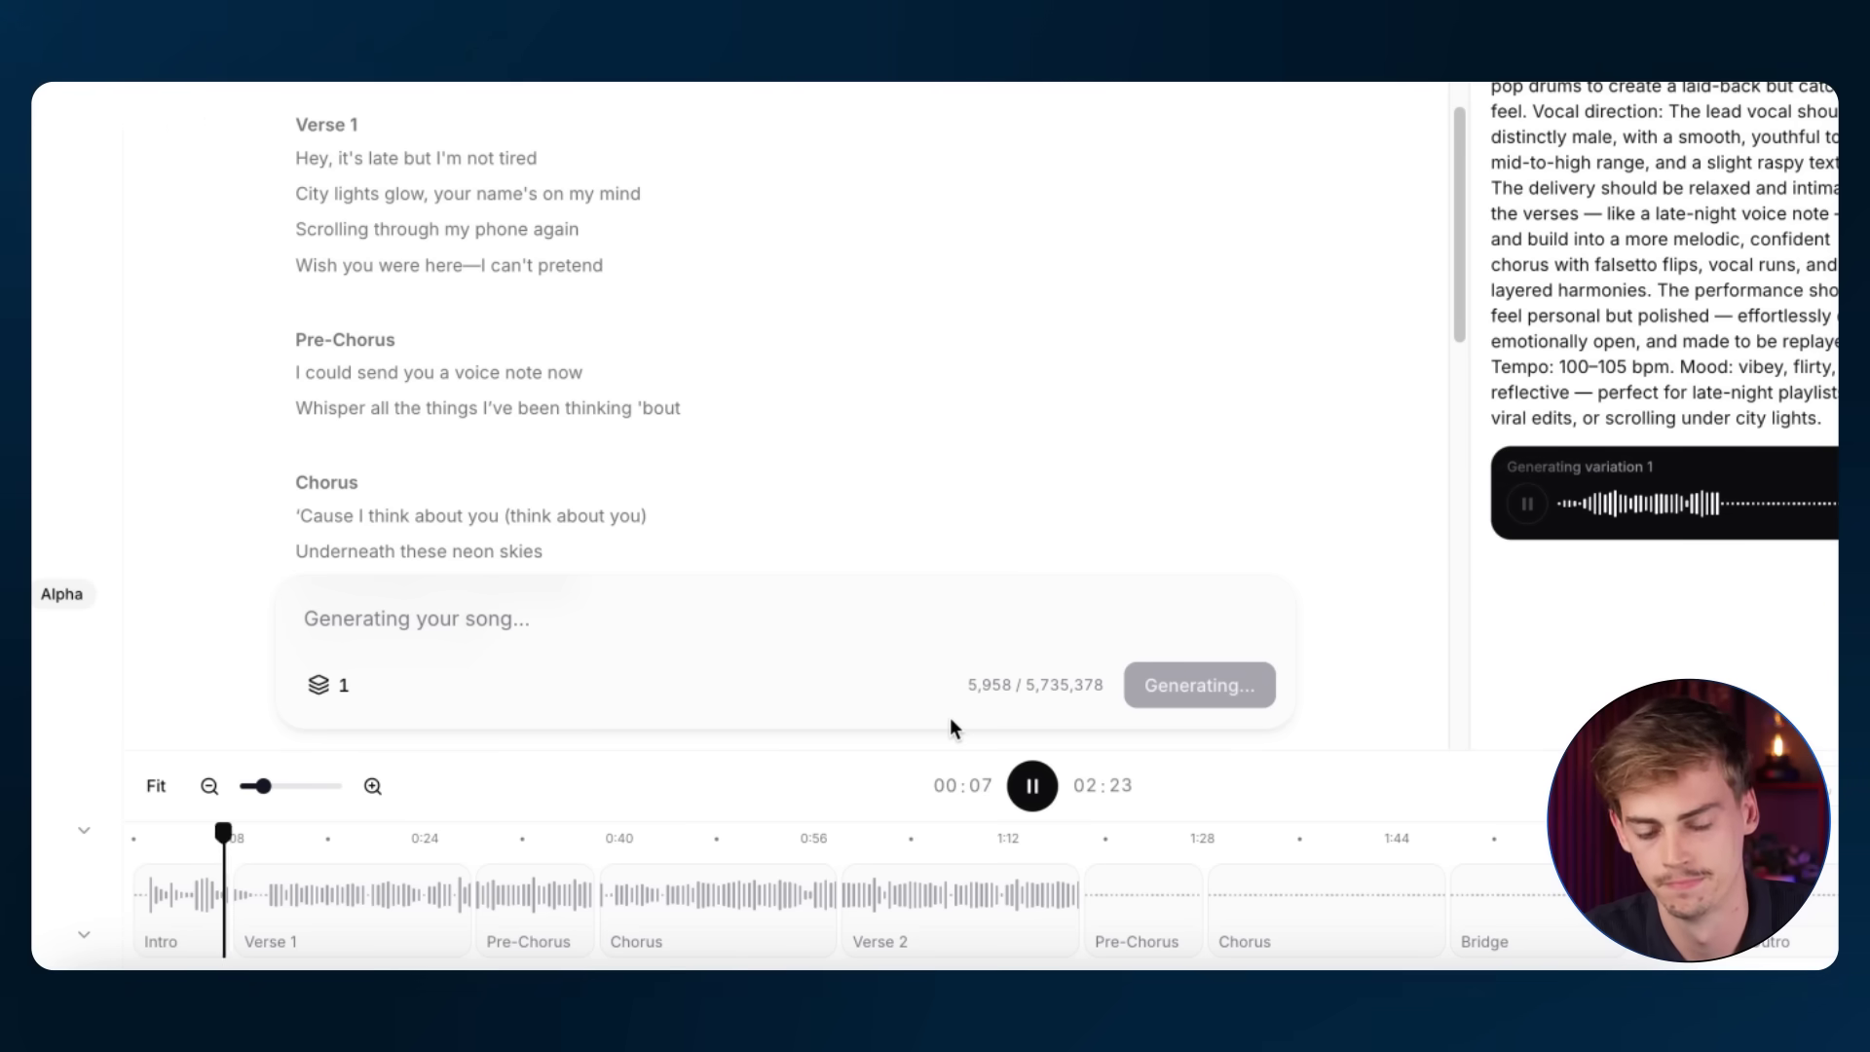
key("XF86AudioRaiseVolume")
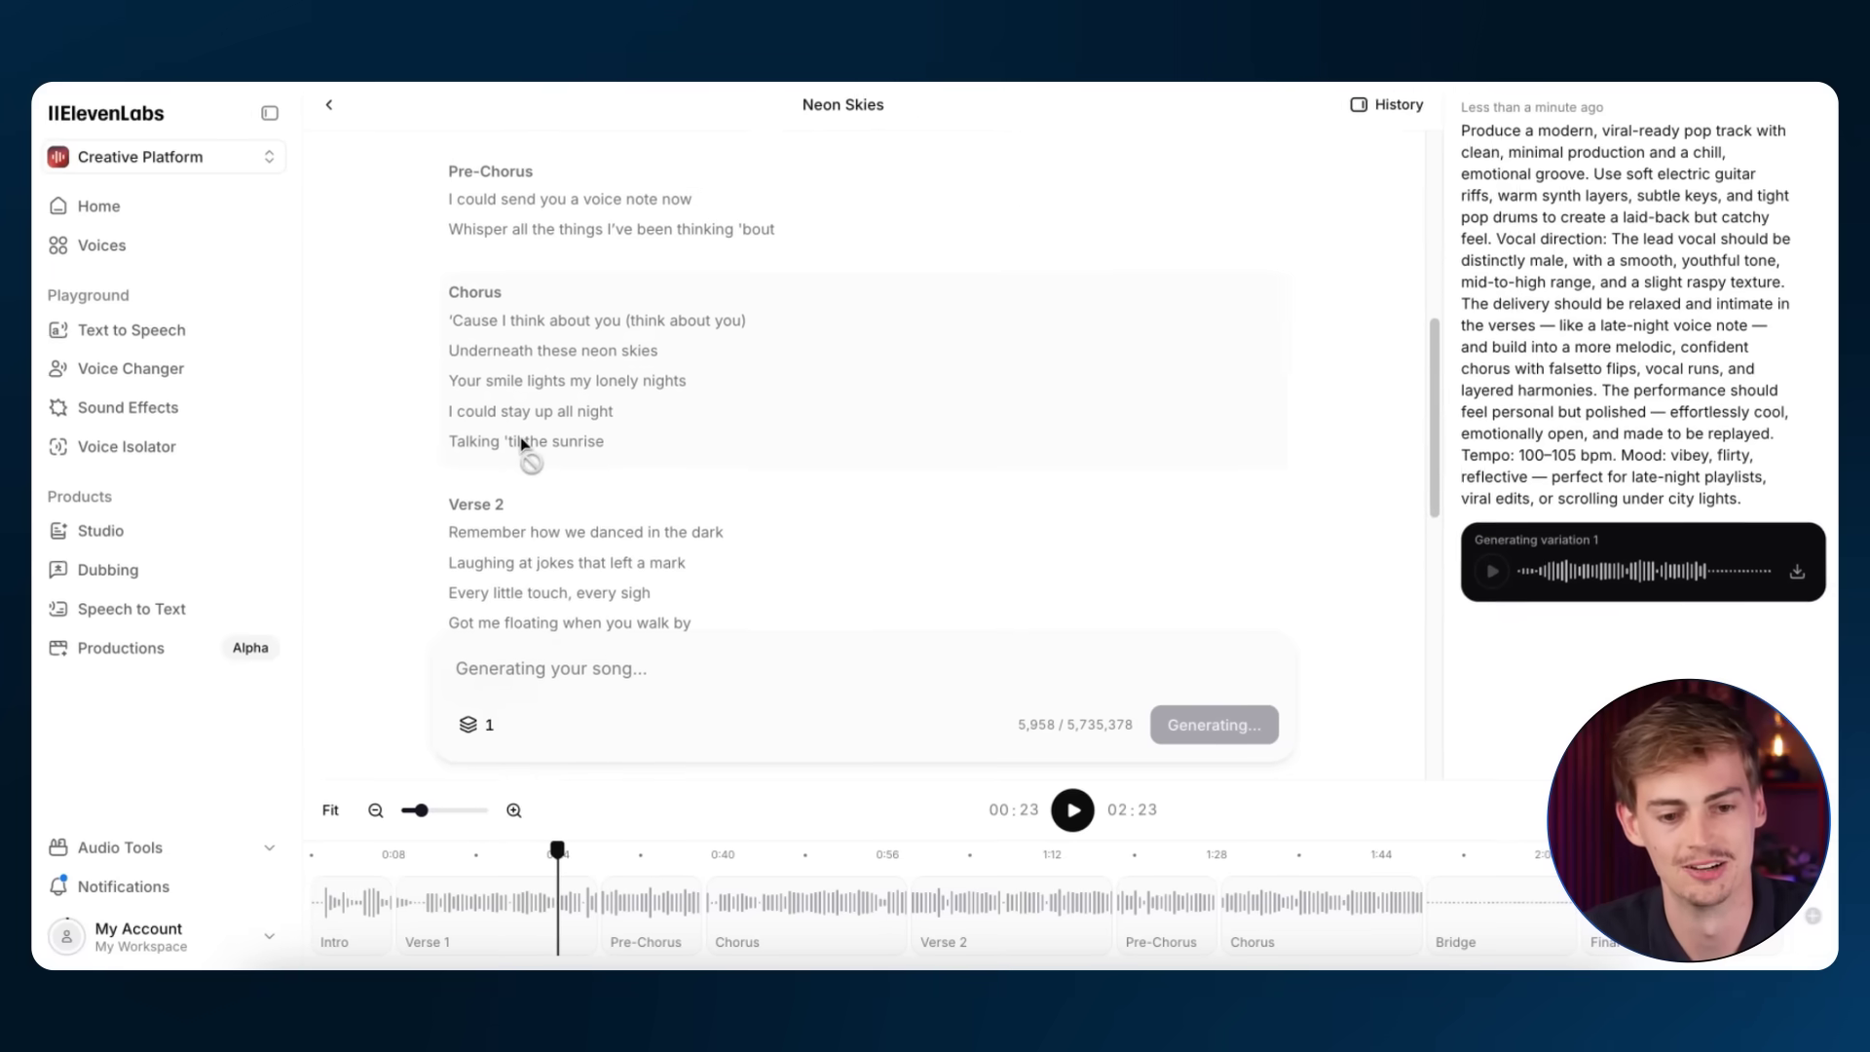
left_click(468, 304)
left_click(1073, 809)
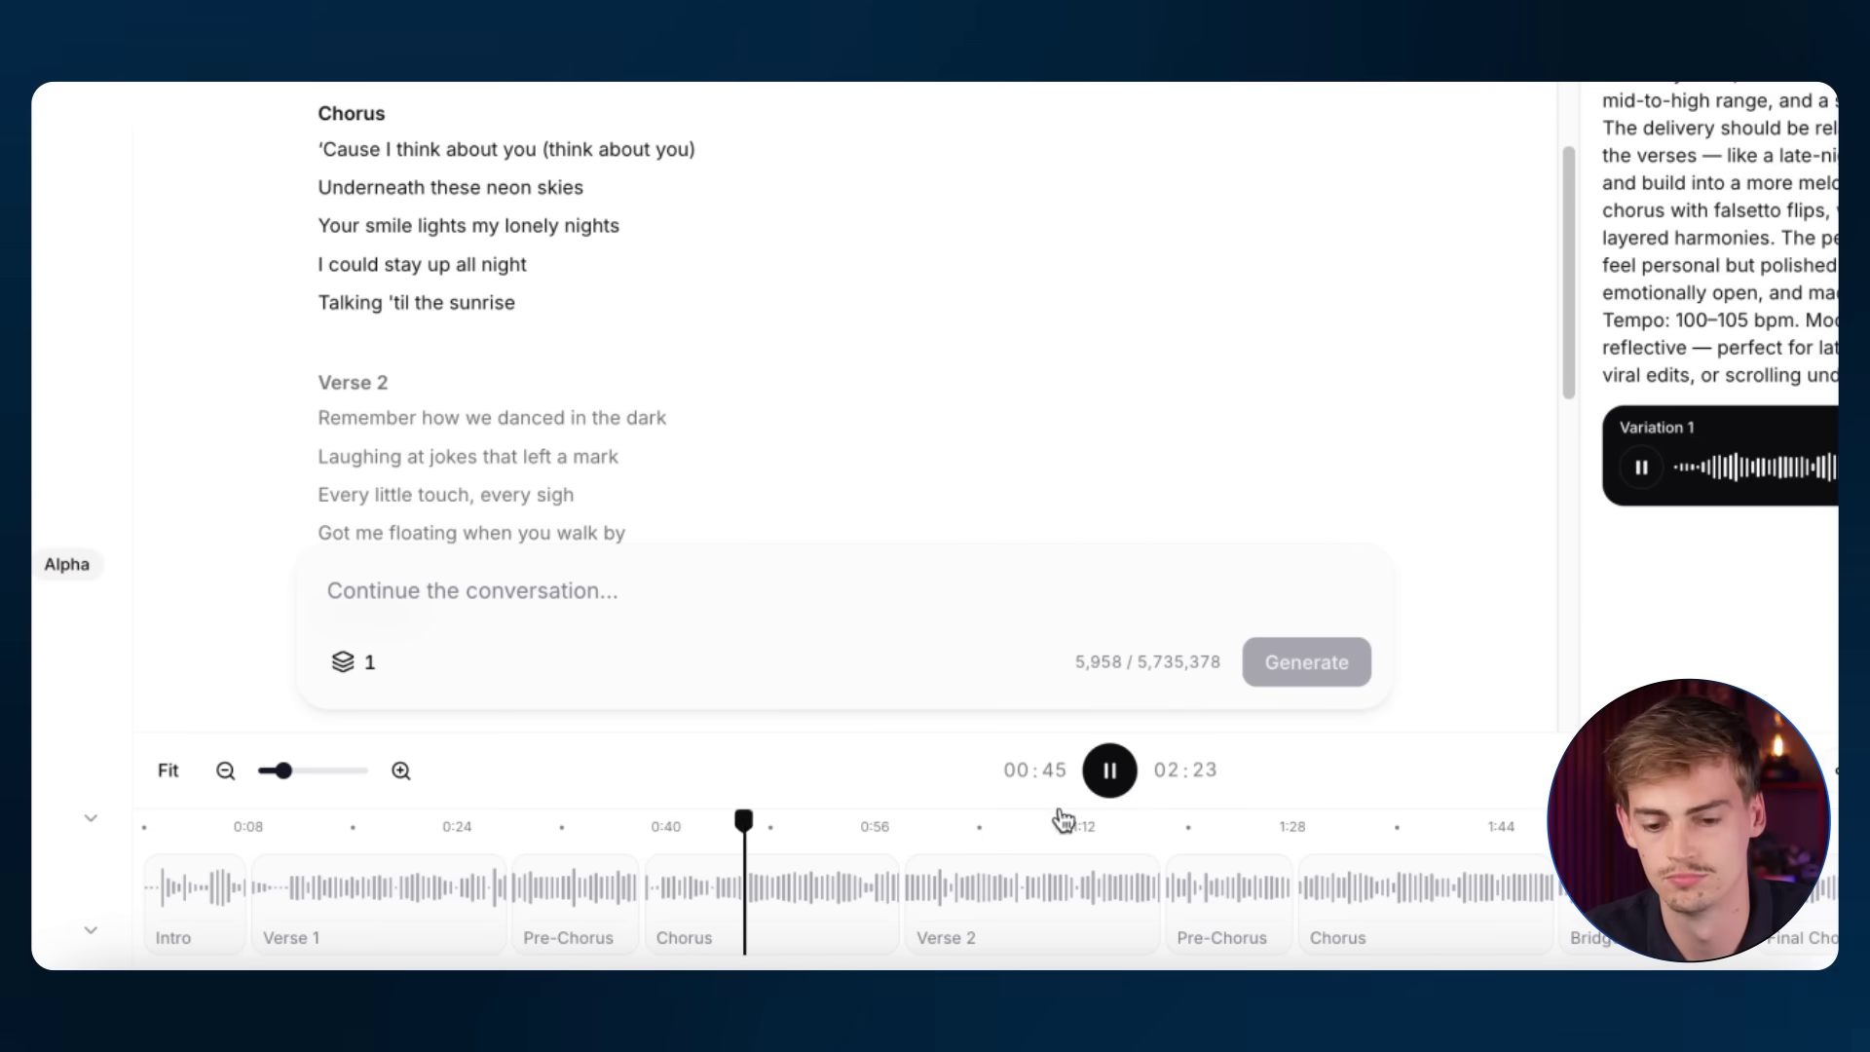
left_click(1110, 772)
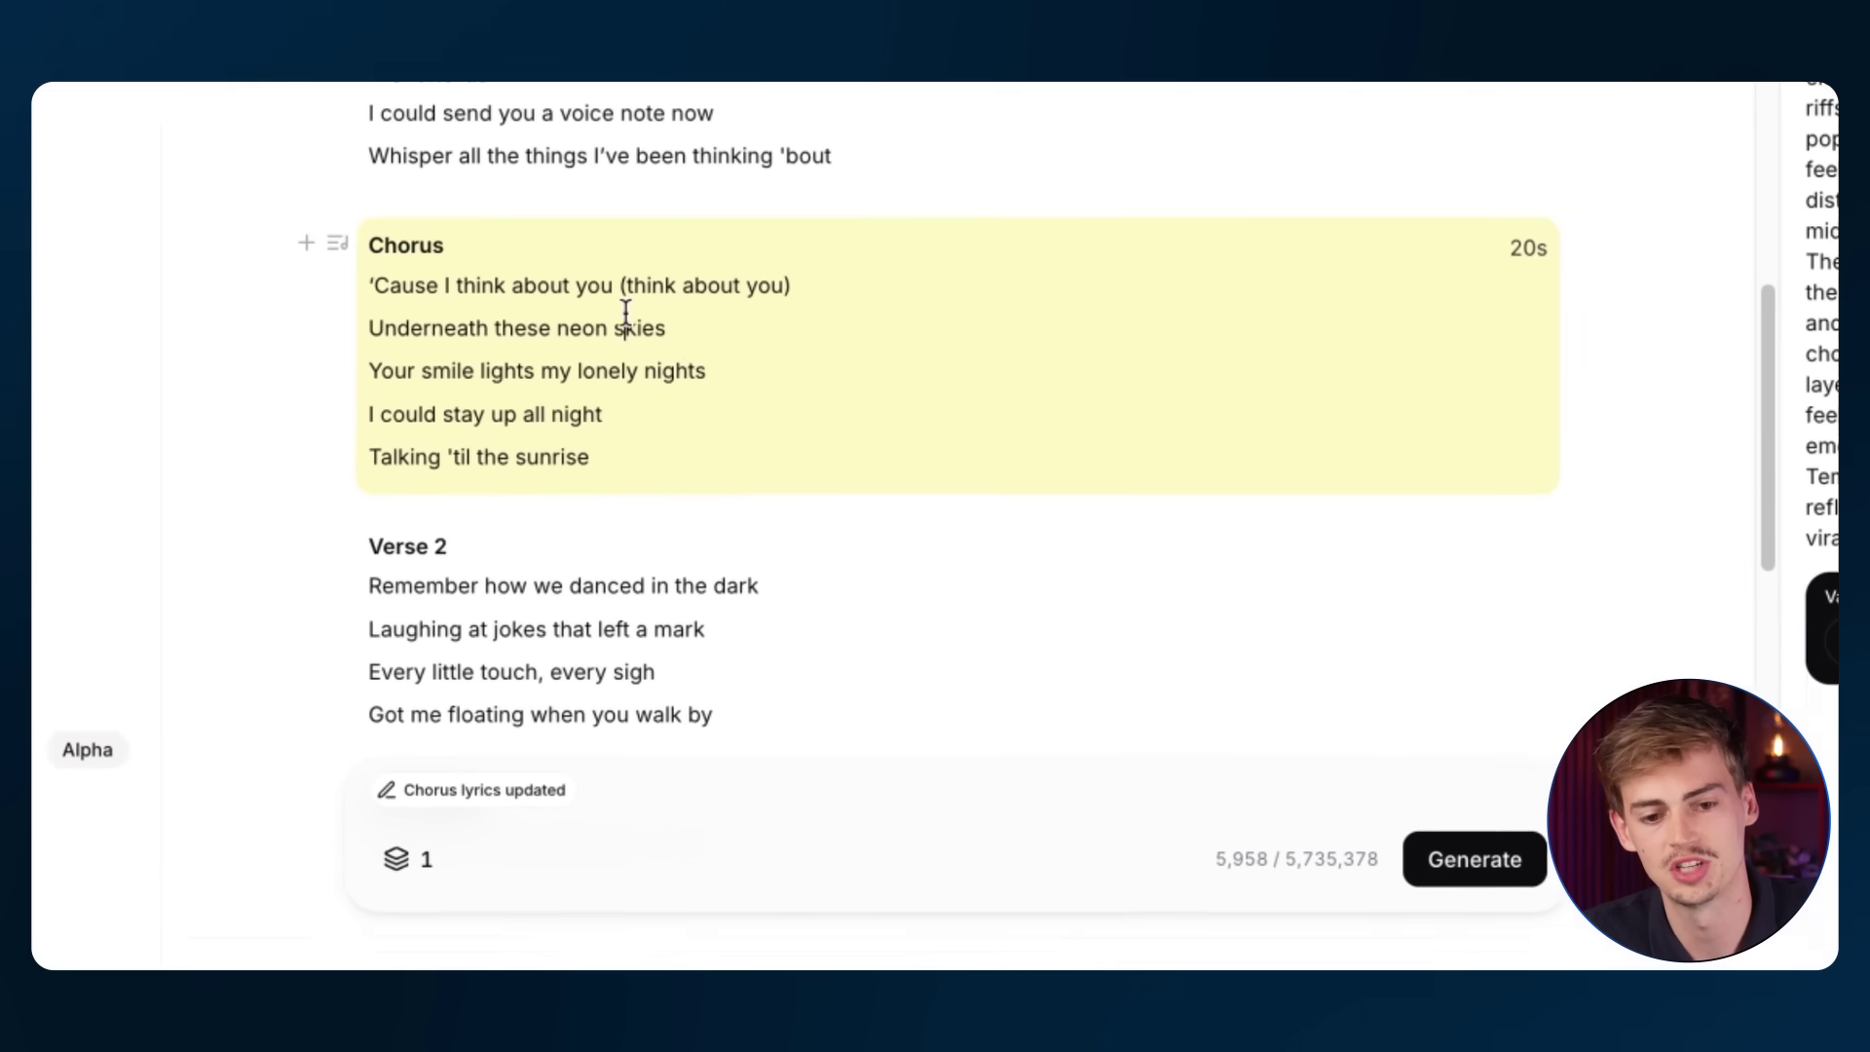
Change the chorus line to "Underneath these neon skies dan lies" and add "fast paced" to the song's included styles.
left_click(732, 337)
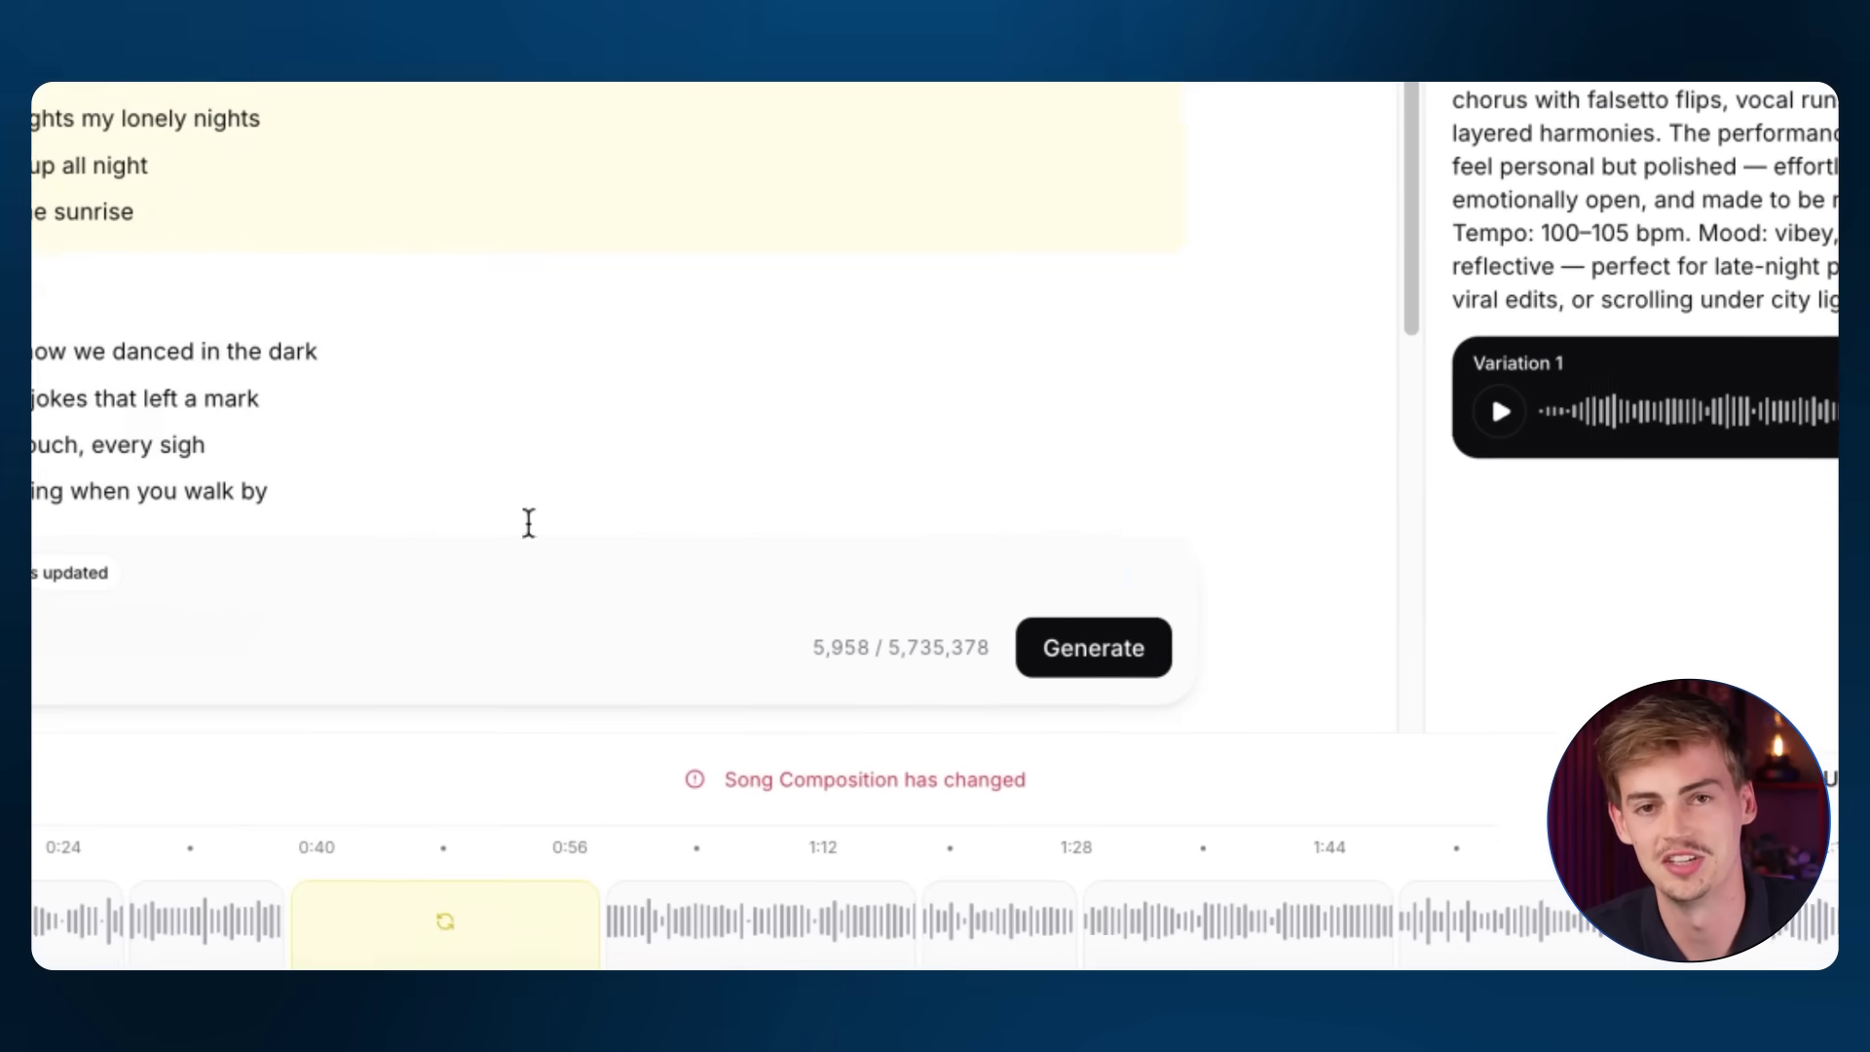
scroll(689, 501, "up", 10)
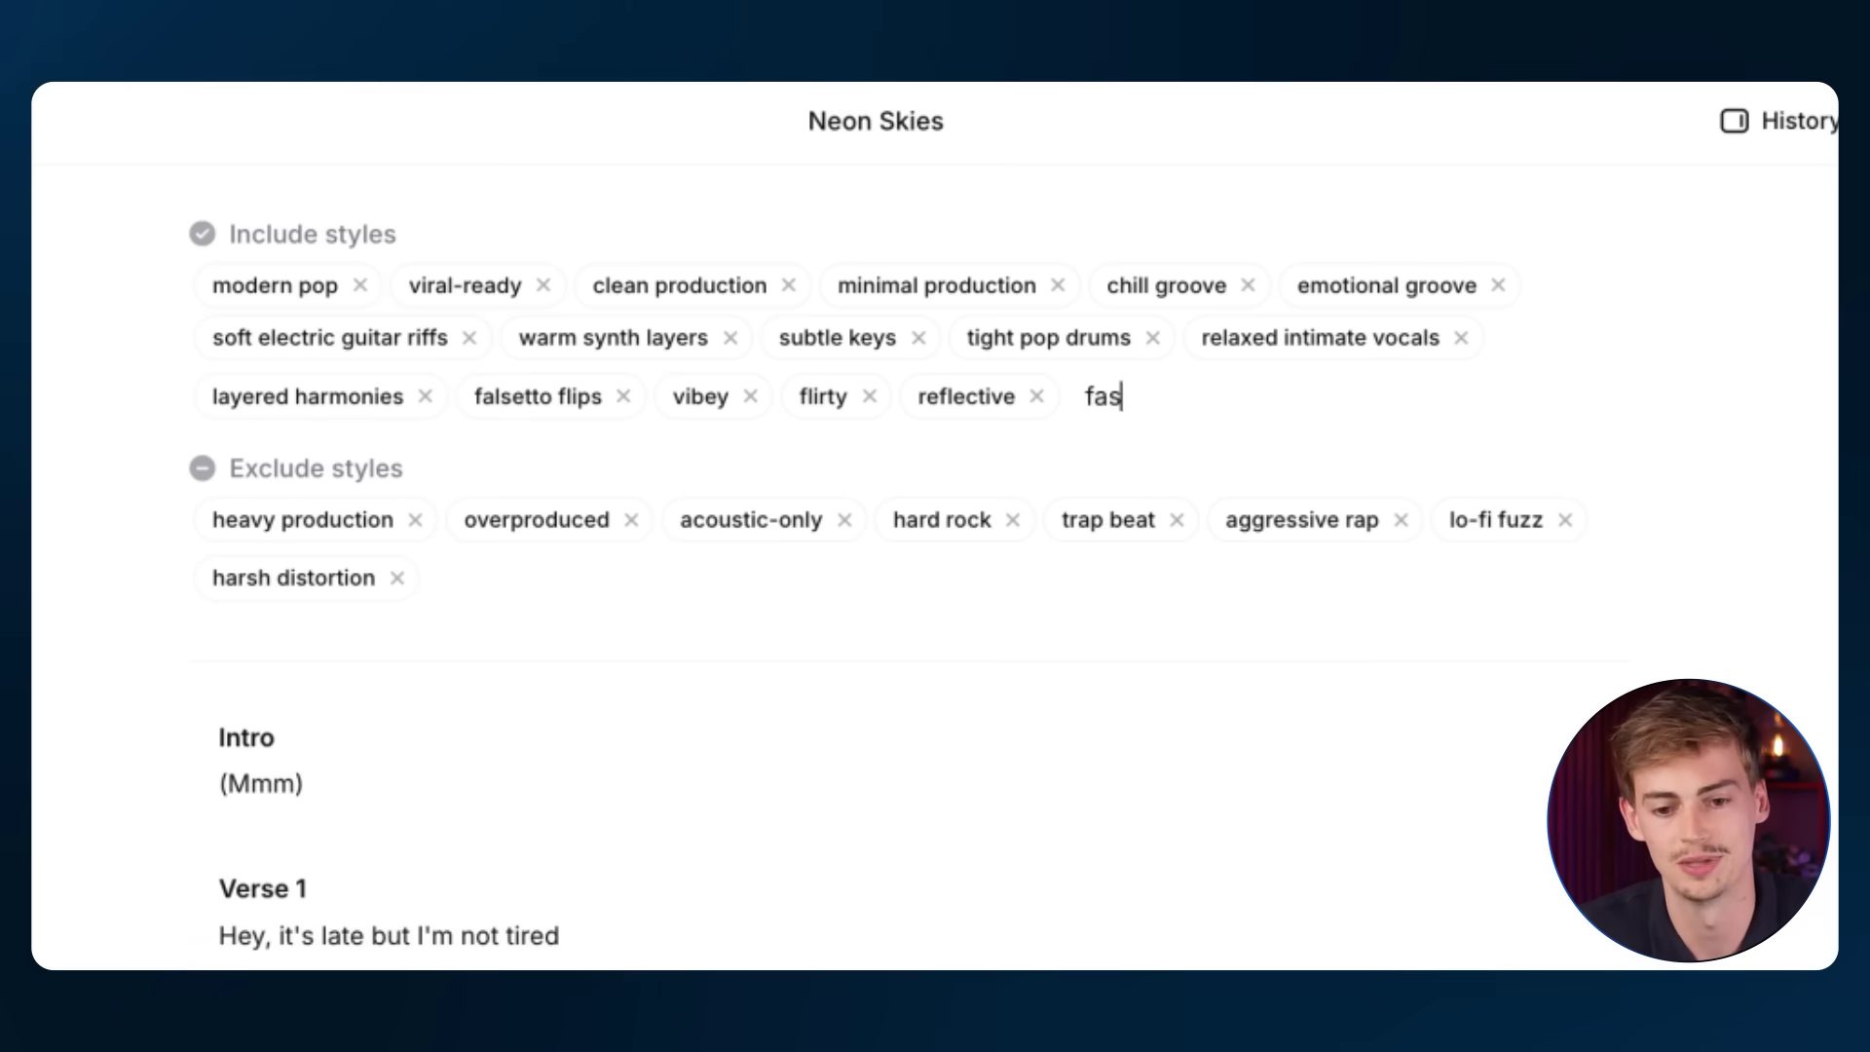
type("d")
key("Return")
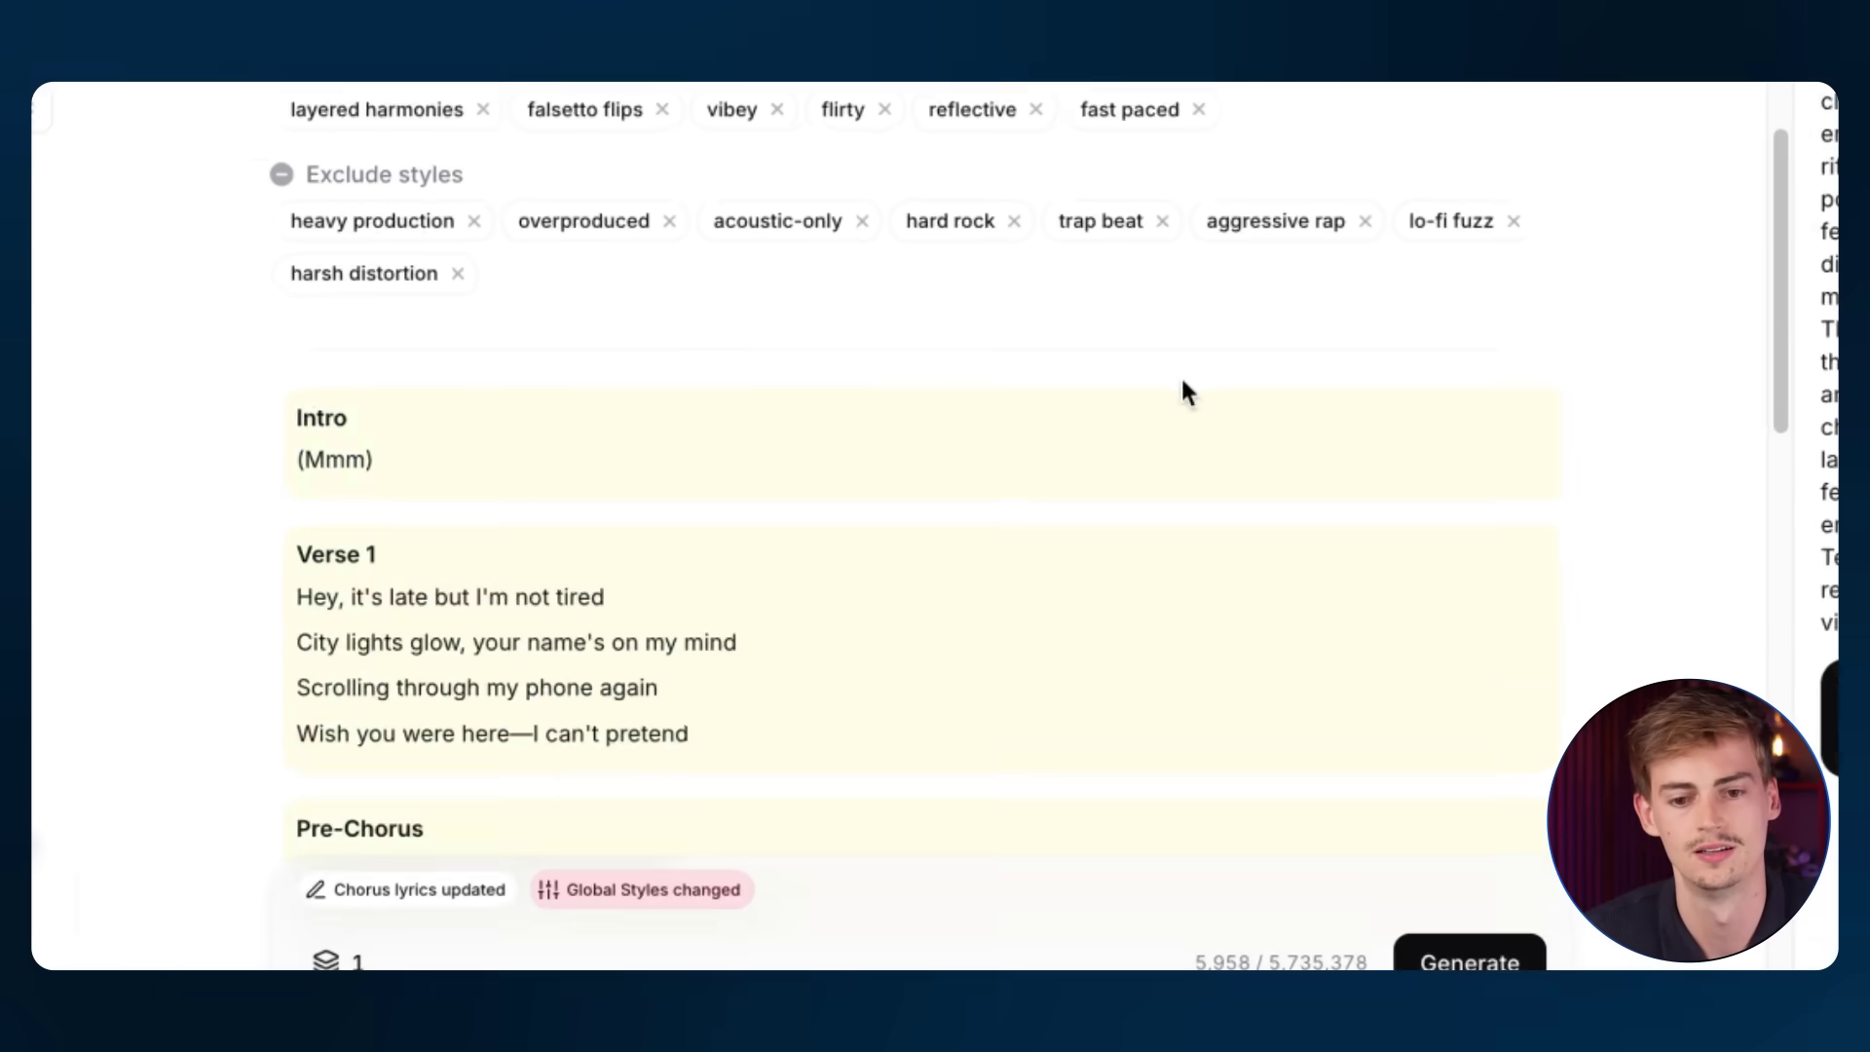
Regenerate the song with the updated chorus lyrics and global styles, and play the result.
scroll(1014, 334, "down", 3)
scroll(1014, 334, "up", 5)
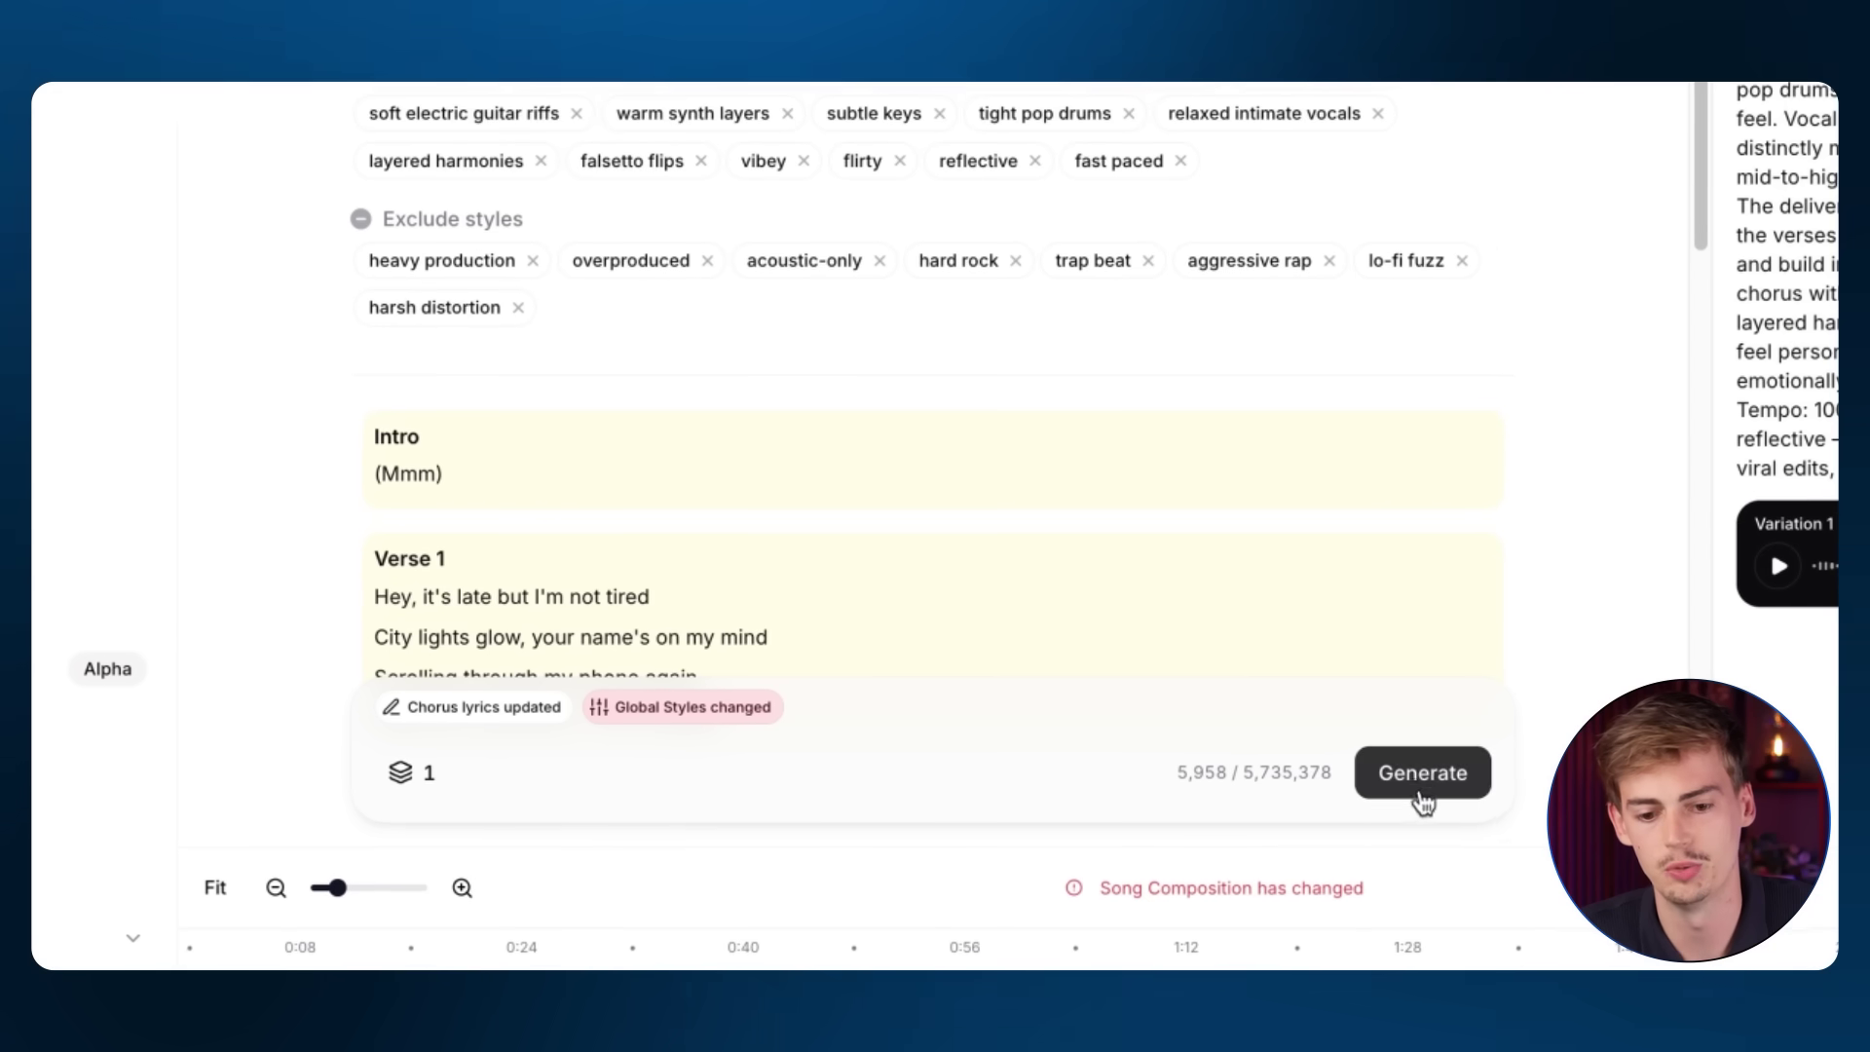
left_click(1421, 797)
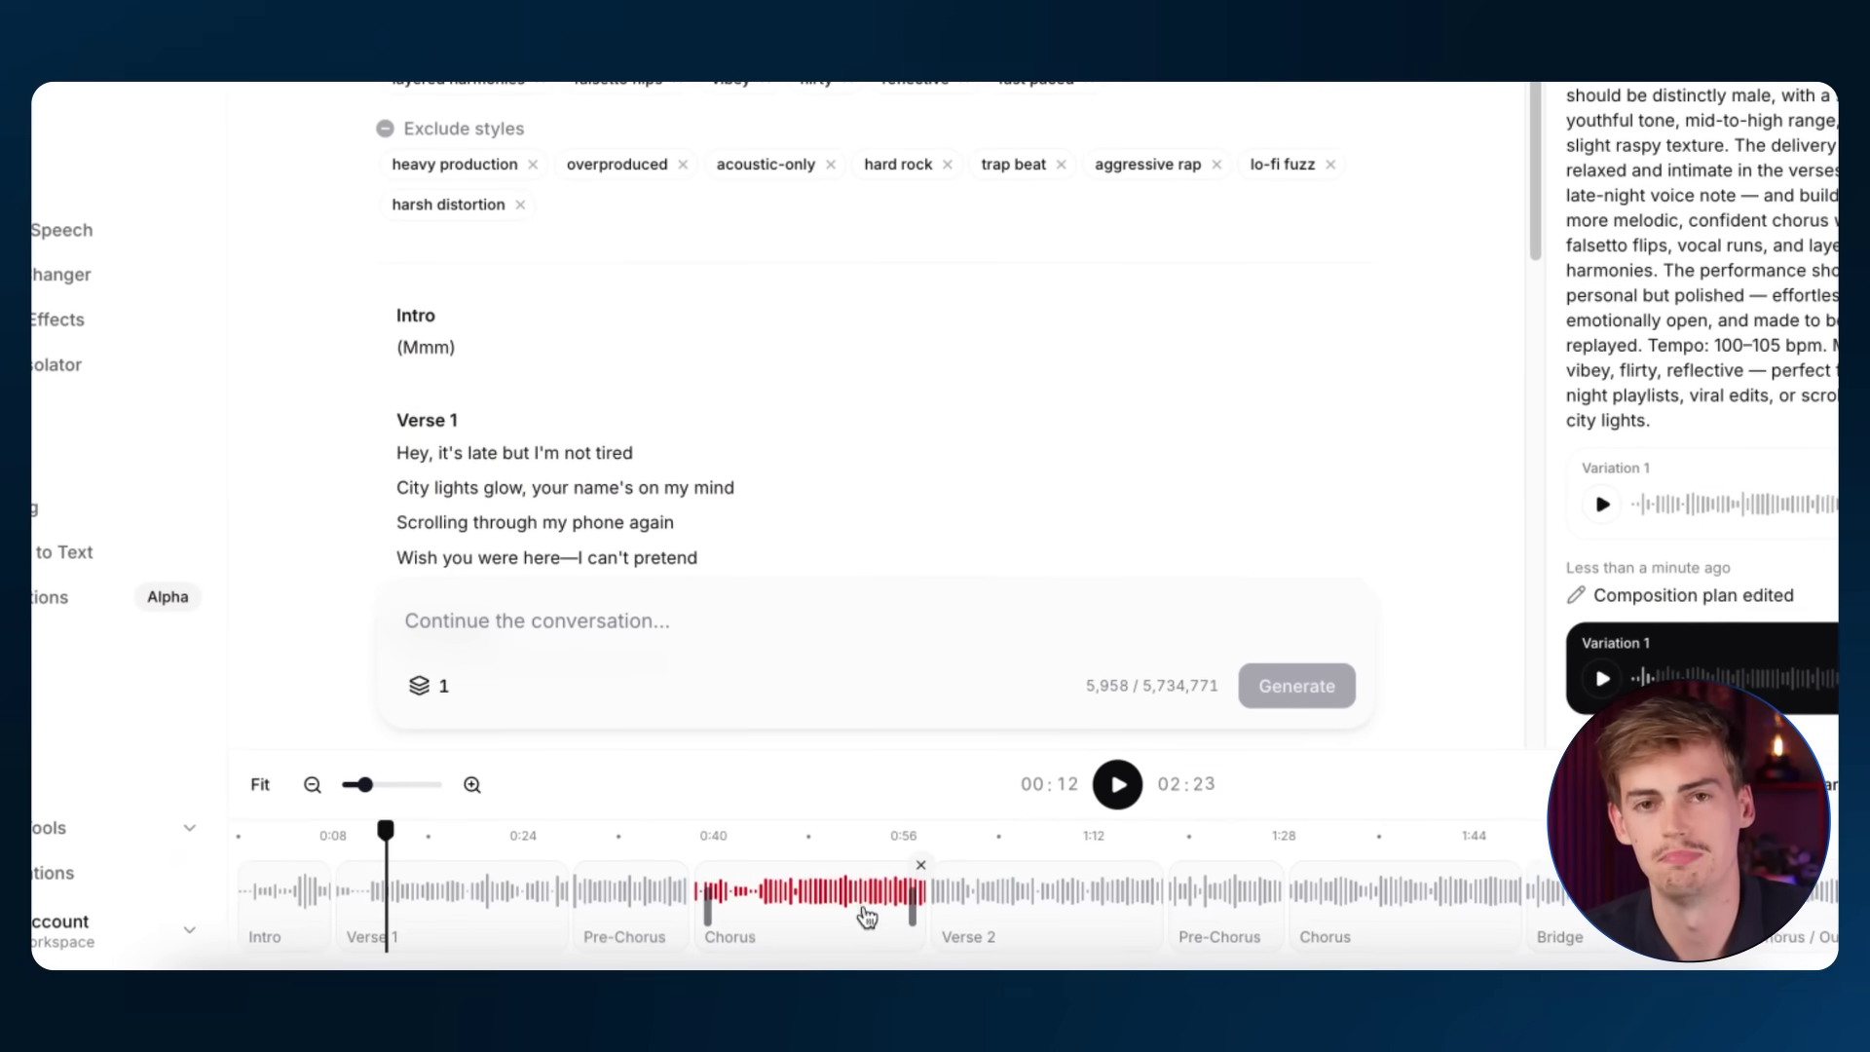
left_click(1101, 785)
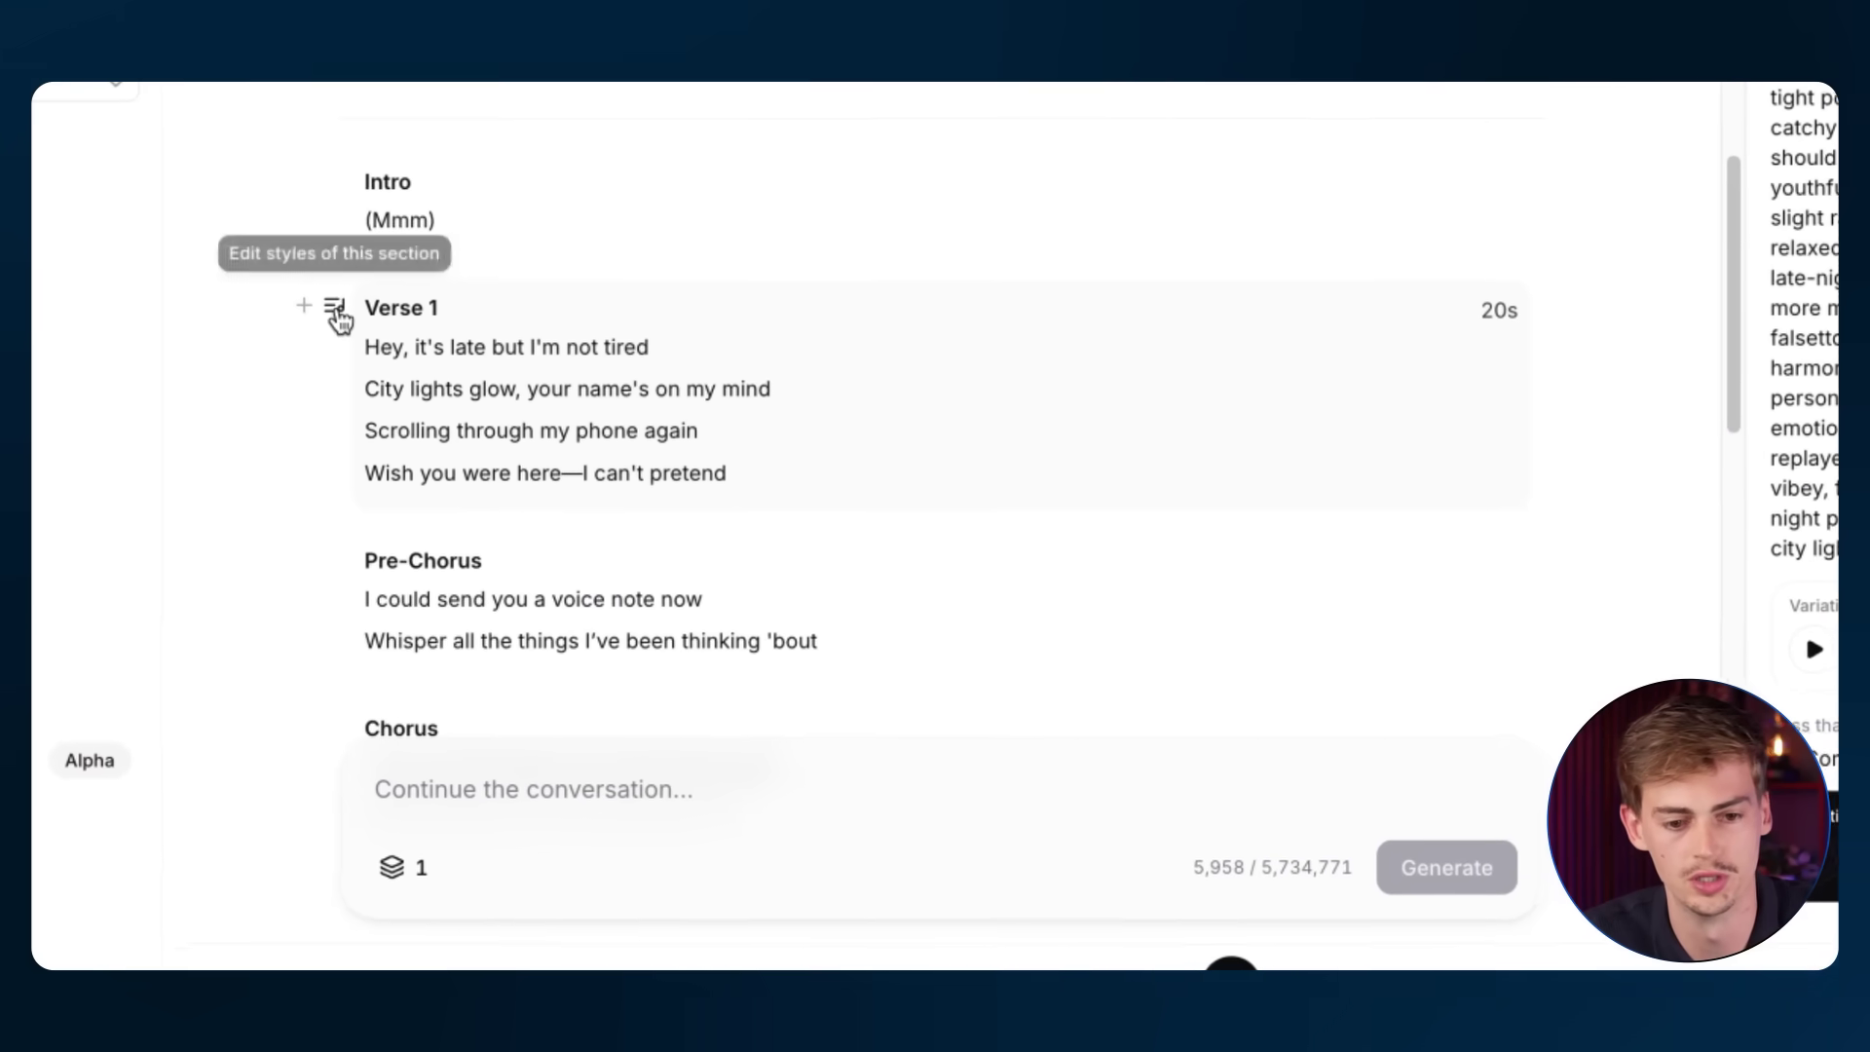
Regenerate Verse 1 with "fast-paced" added to its section's included styles, and play the result.
left_click(338, 308)
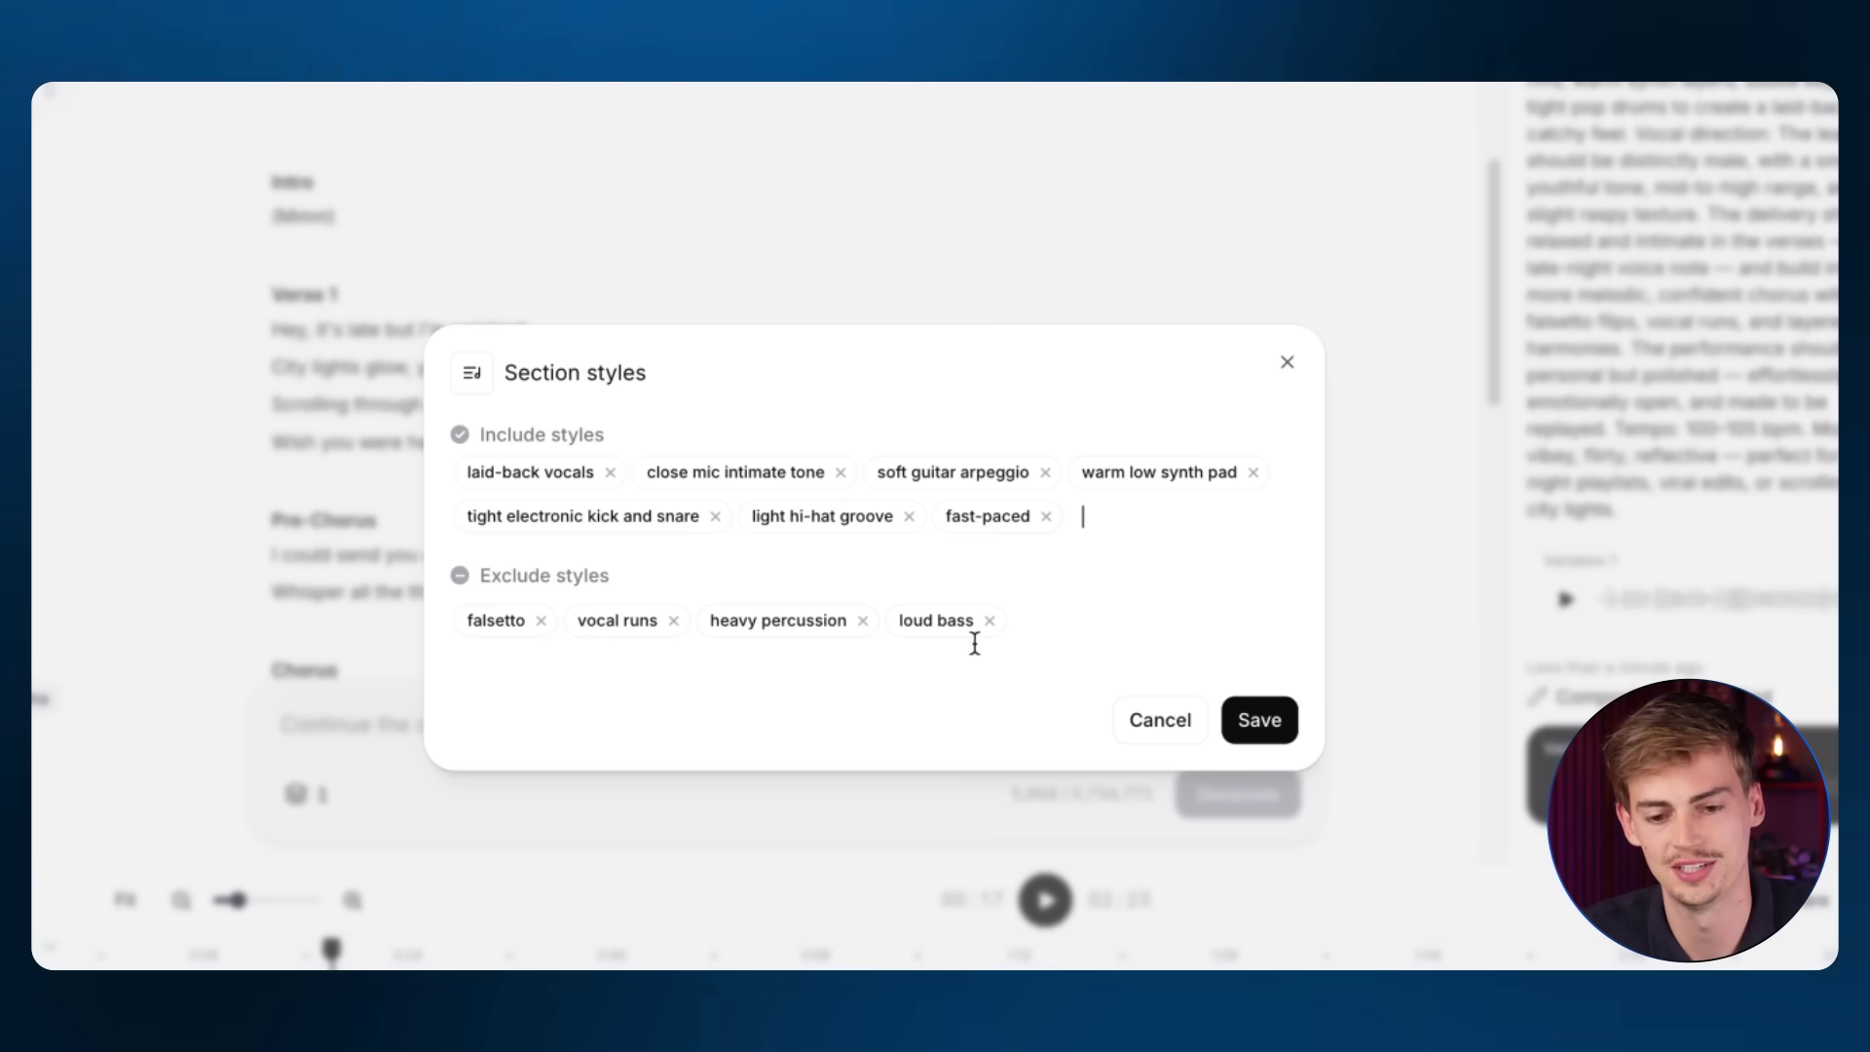
left_click(1266, 723)
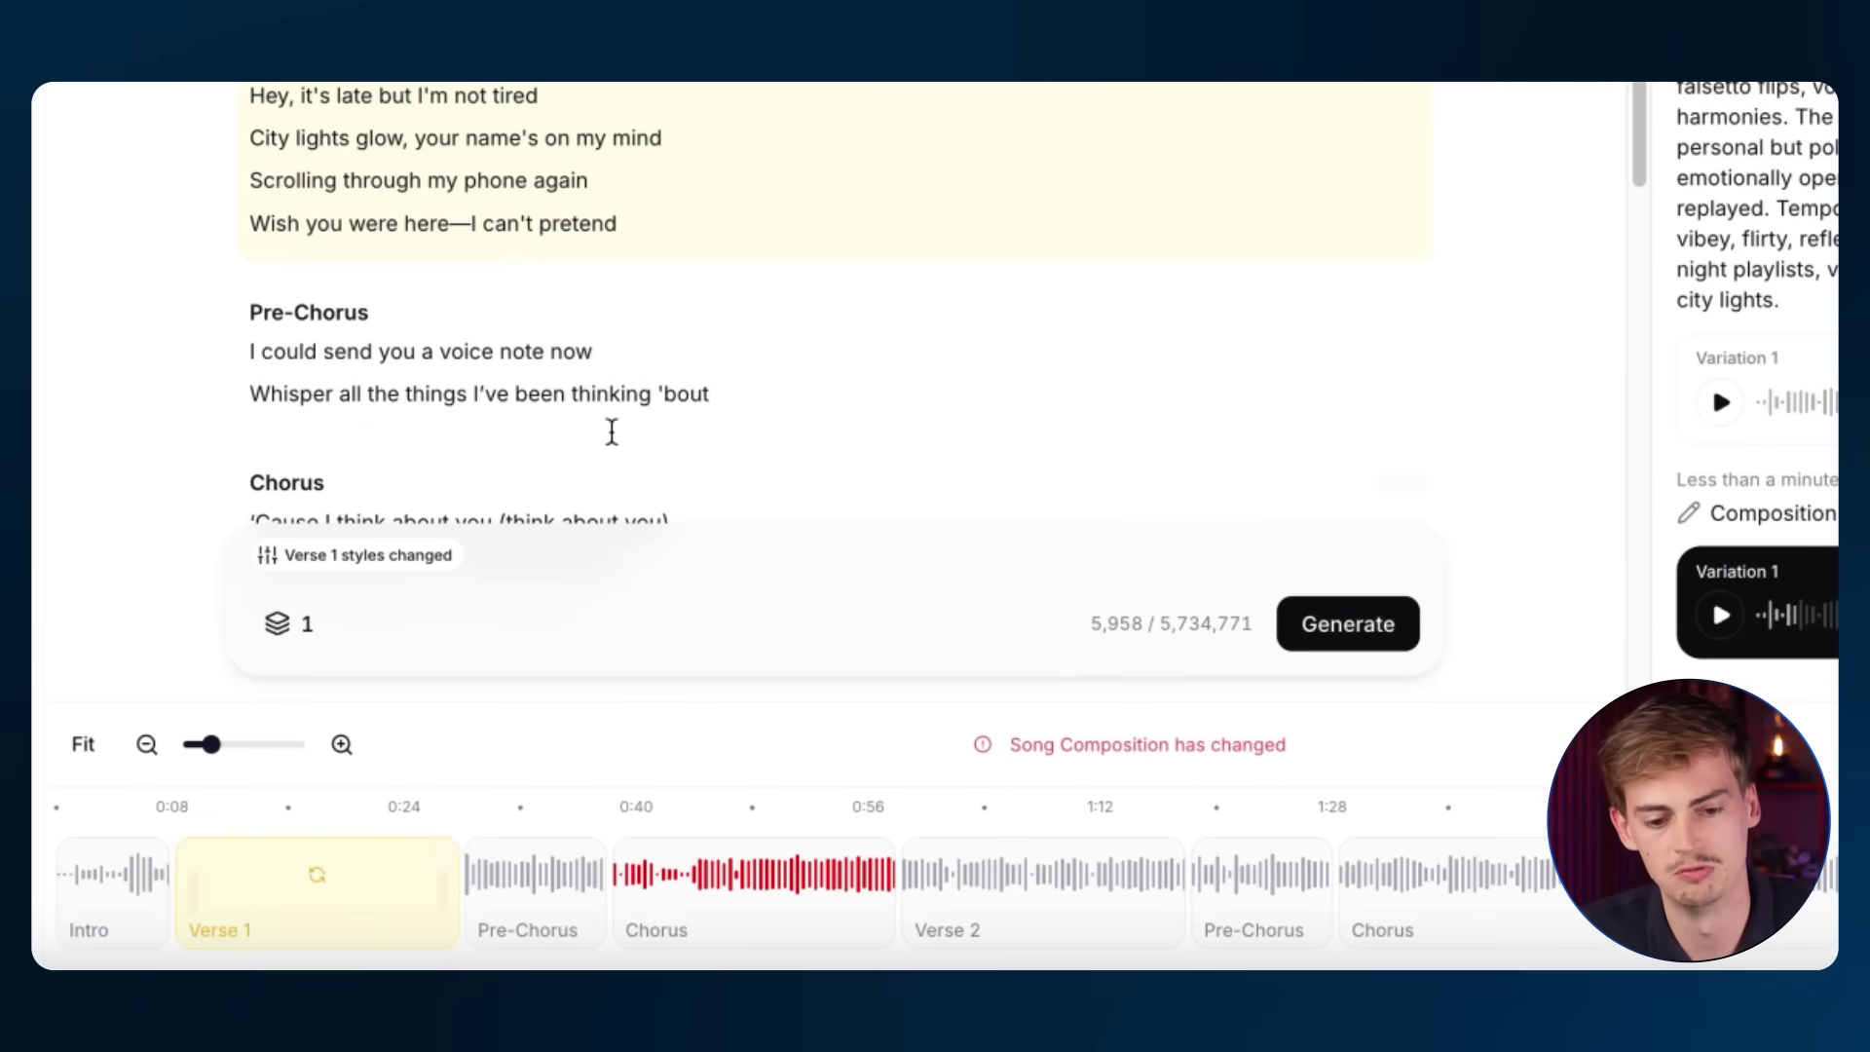
left_click(1350, 624)
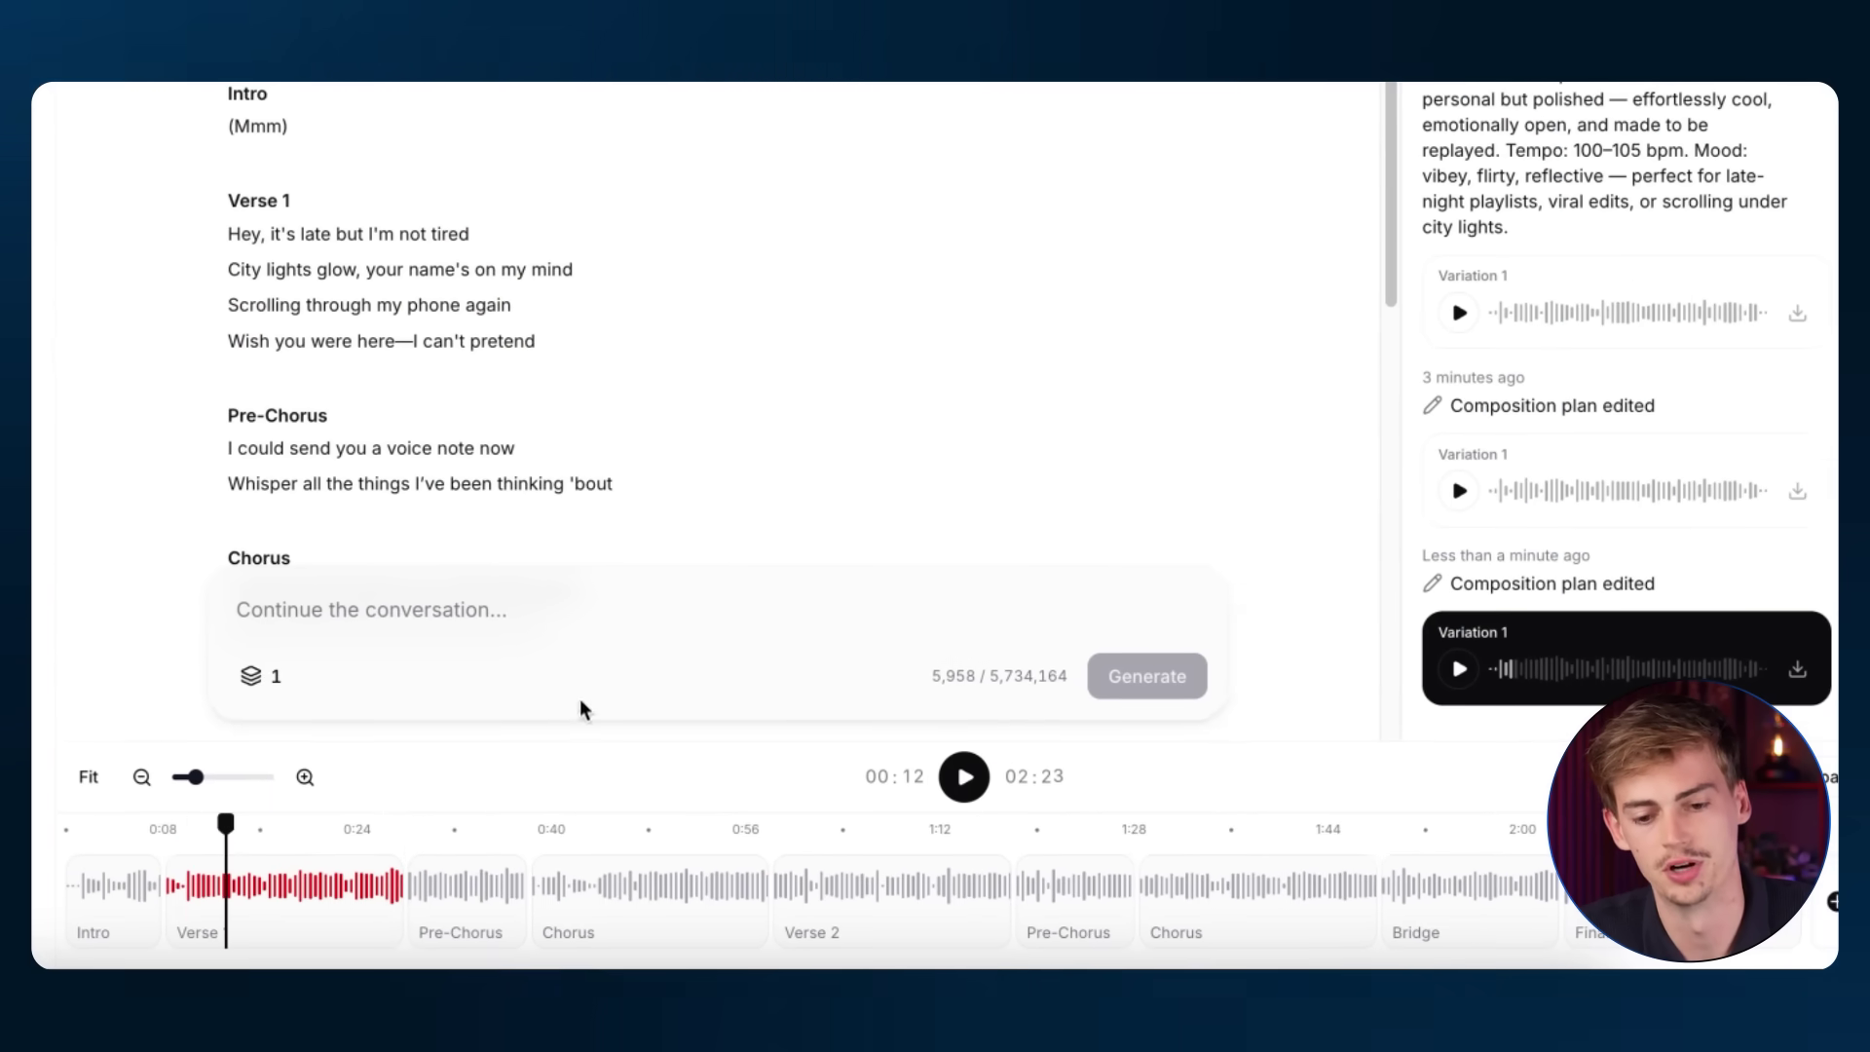
left_click(958, 797)
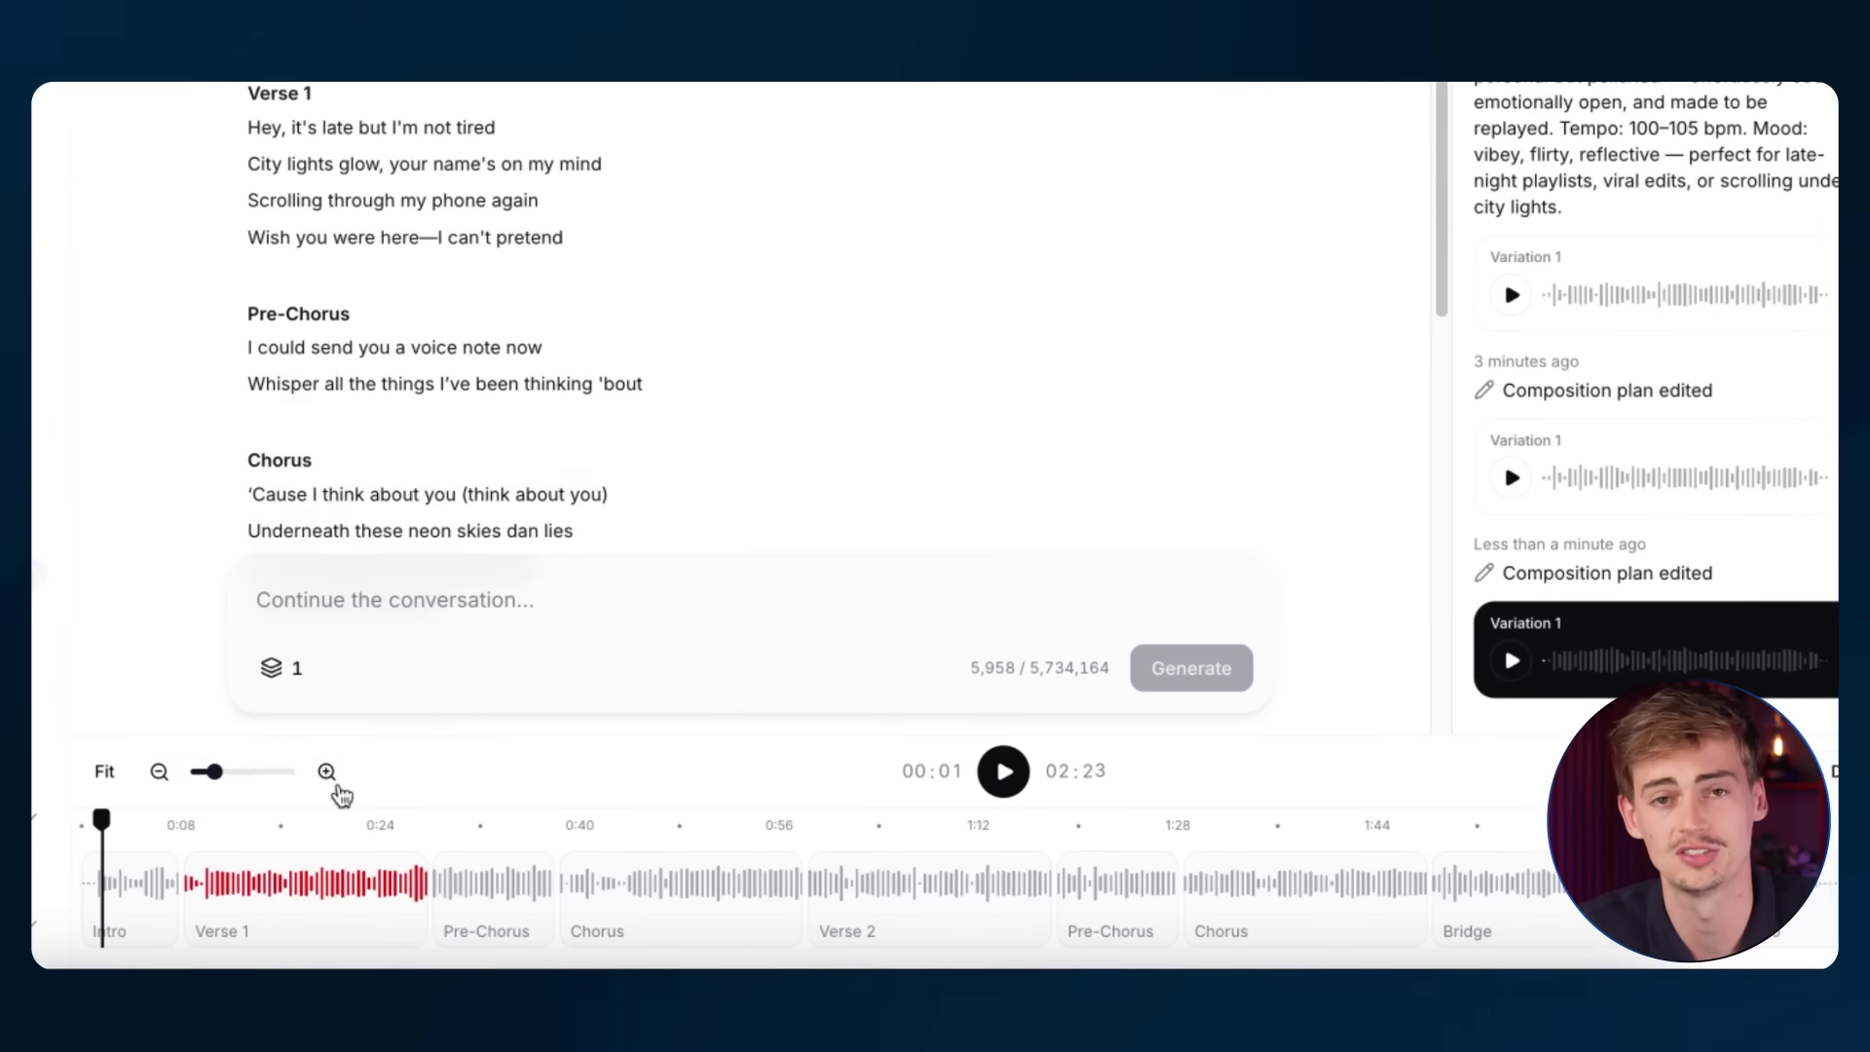
Extend Verse 1 to about 30 seconds in the timeline and regenerate the song.
mouse_move(386, 909)
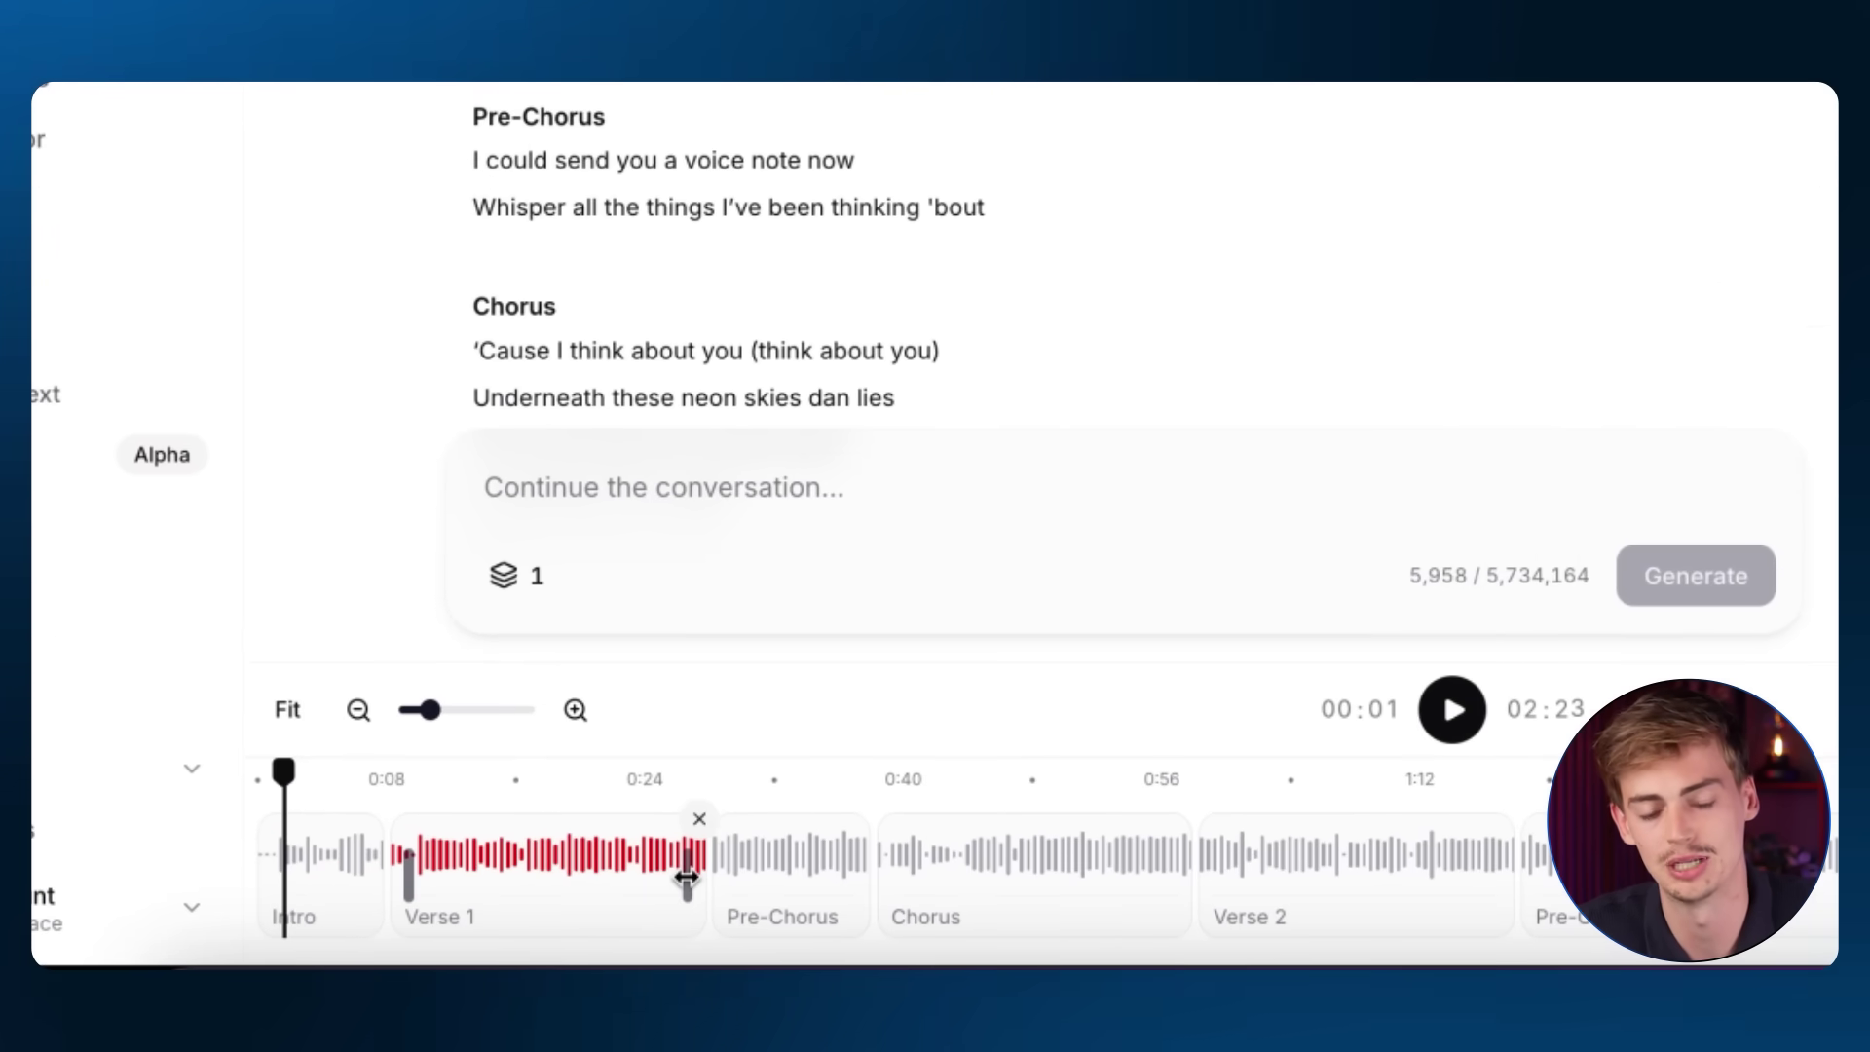
left_click_drag(687, 877, 523, 865)
left_click_drag(768, 859, 846, 847)
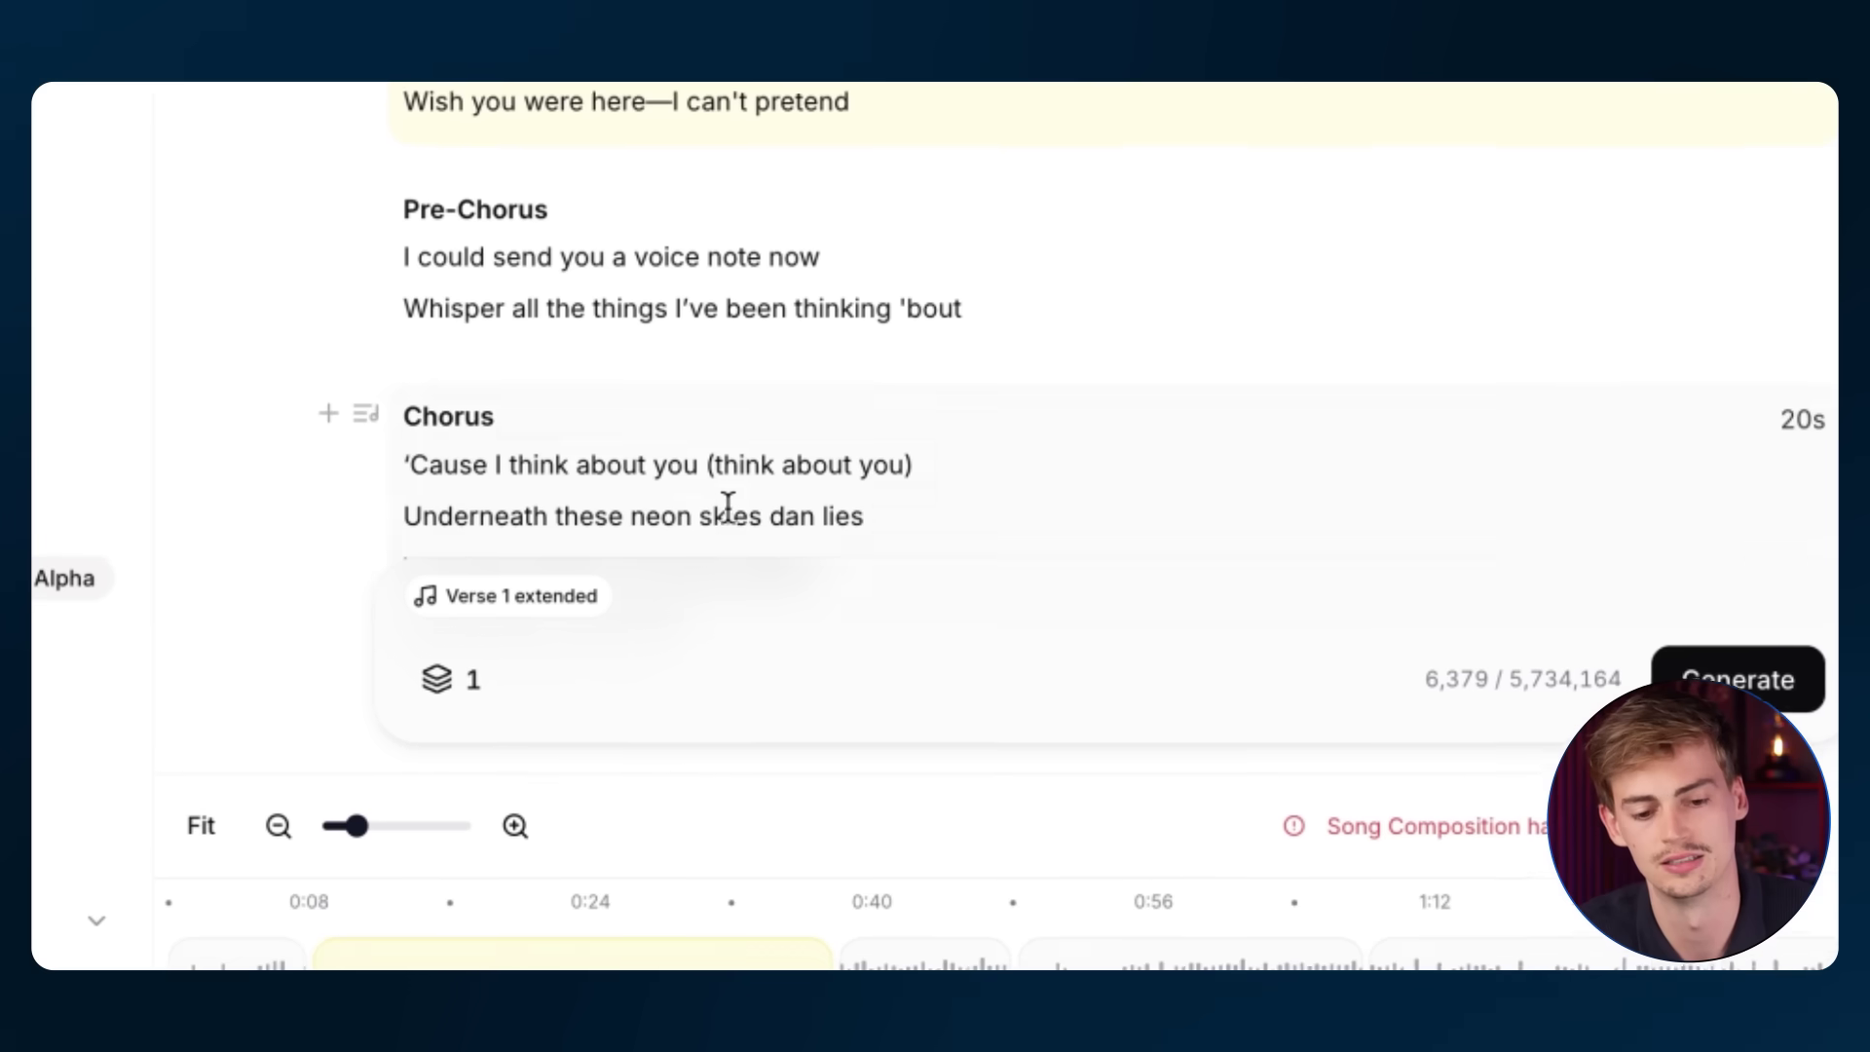
left_click_drag(598, 596, 444, 596)
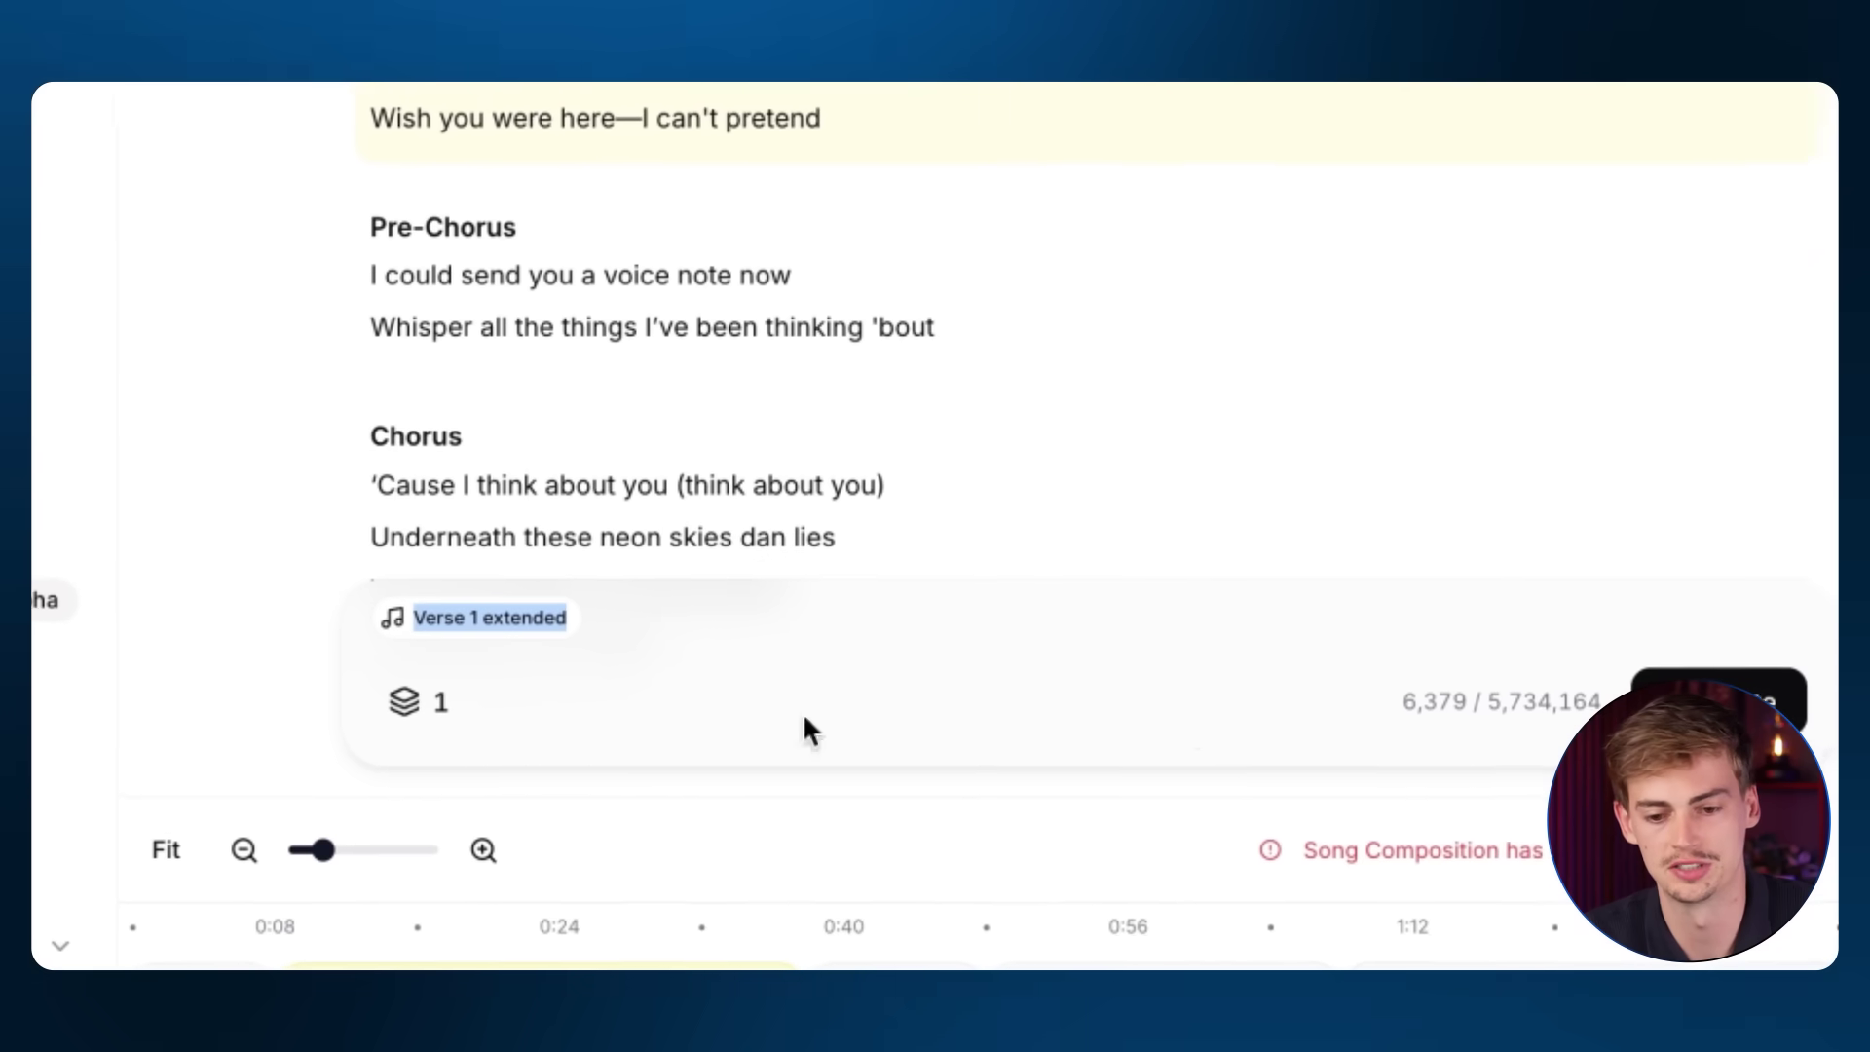
left_click(1704, 717)
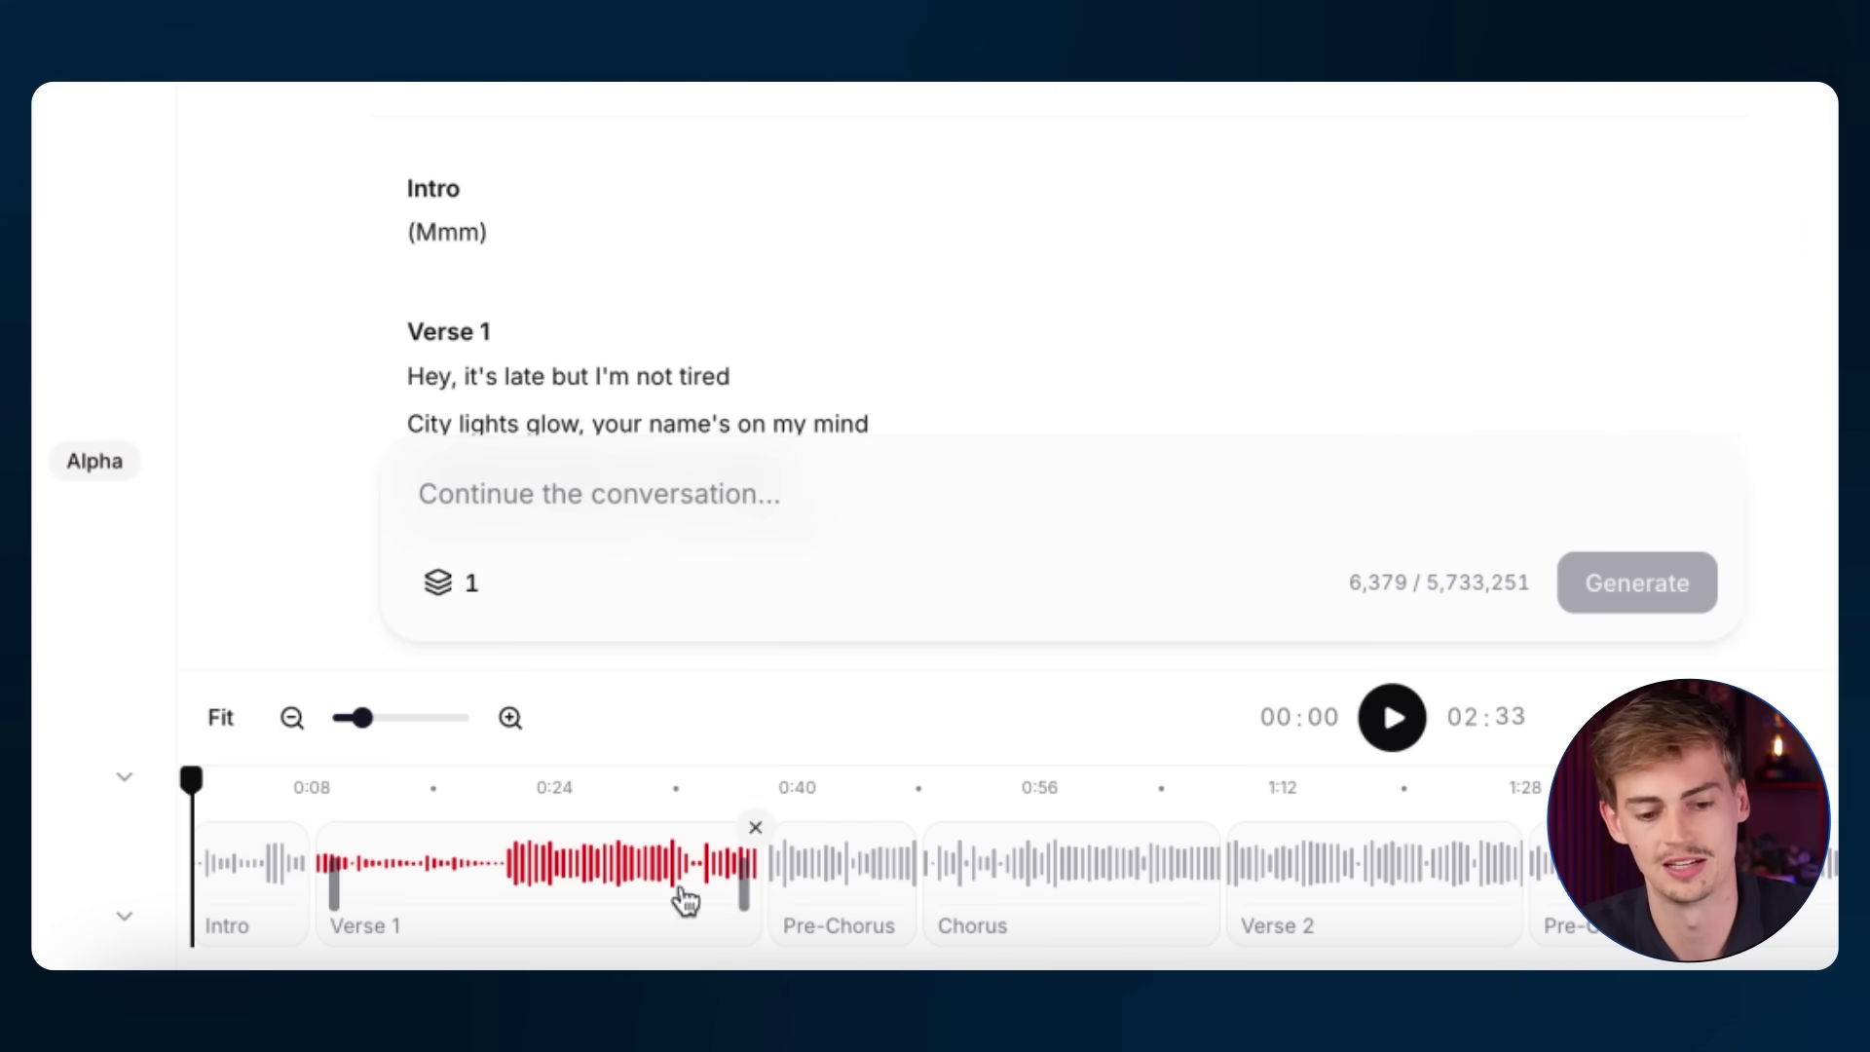
Play the extended Verse 1 from 0:09 and highlight its lyrics.
left_click(335, 788)
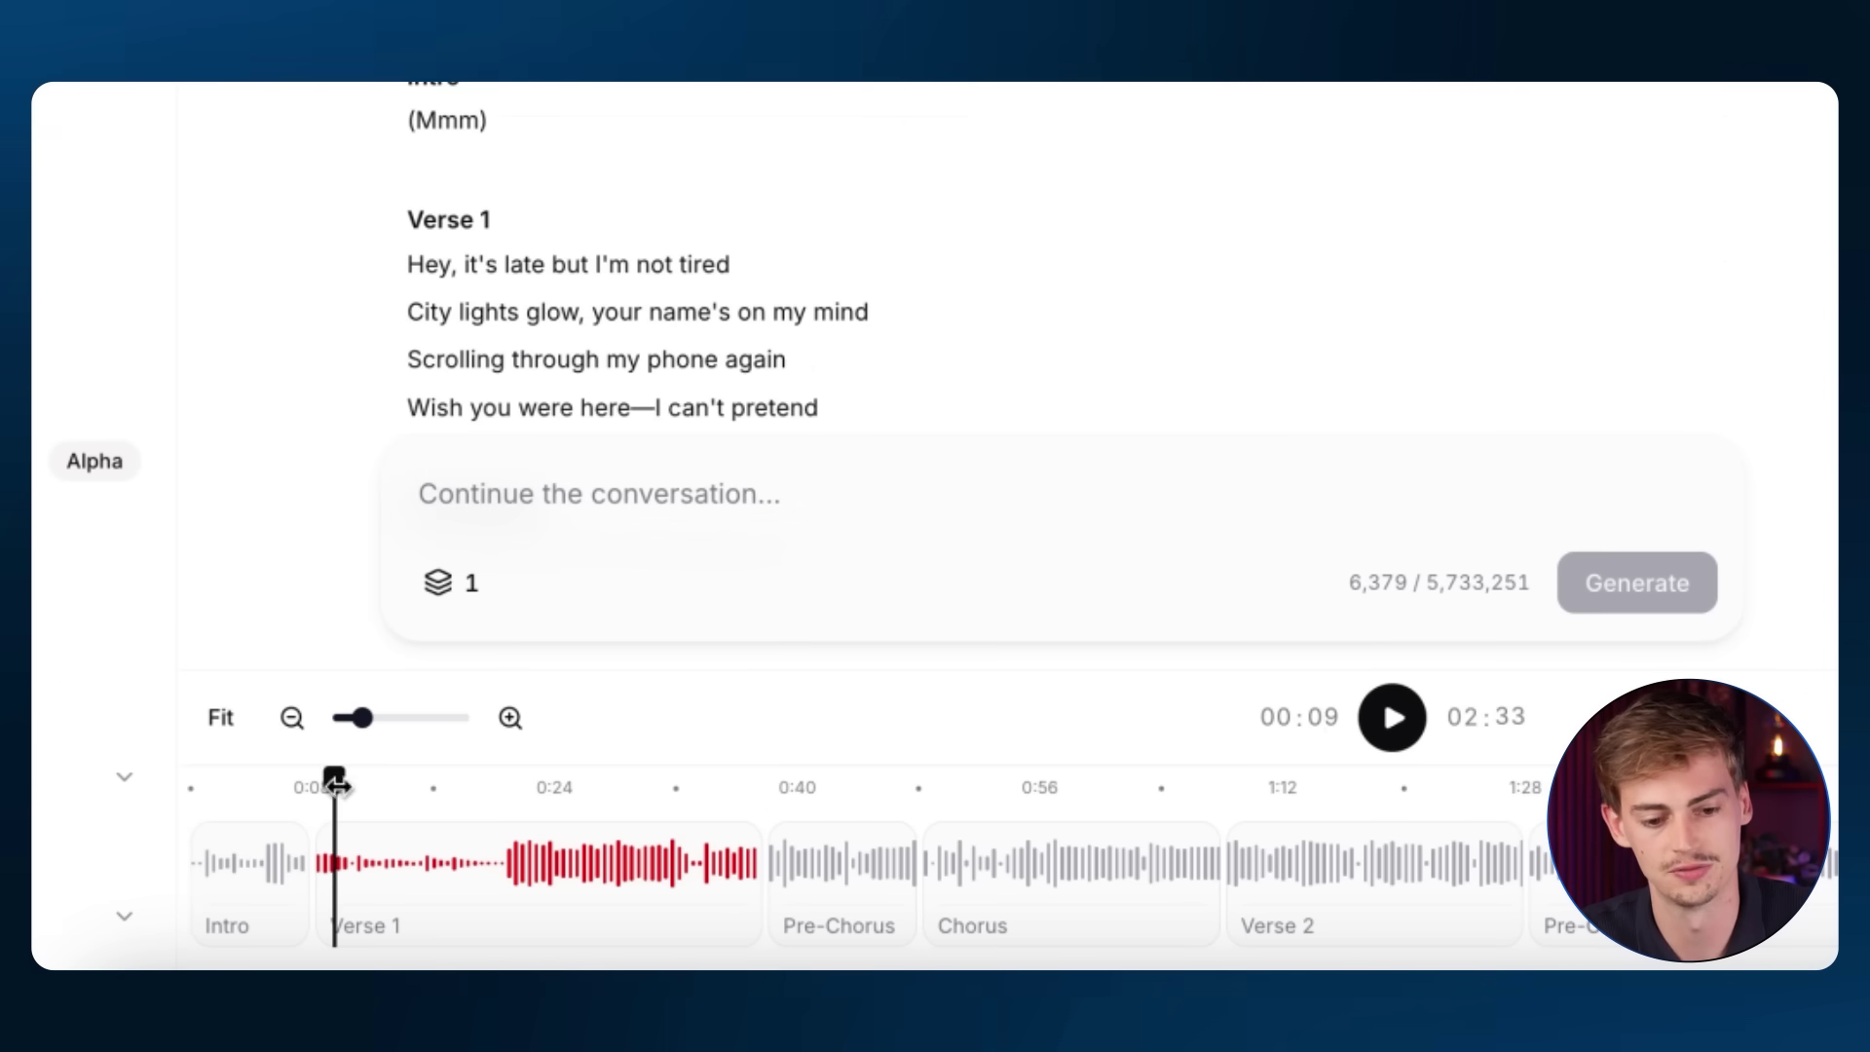
left_click(1393, 721)
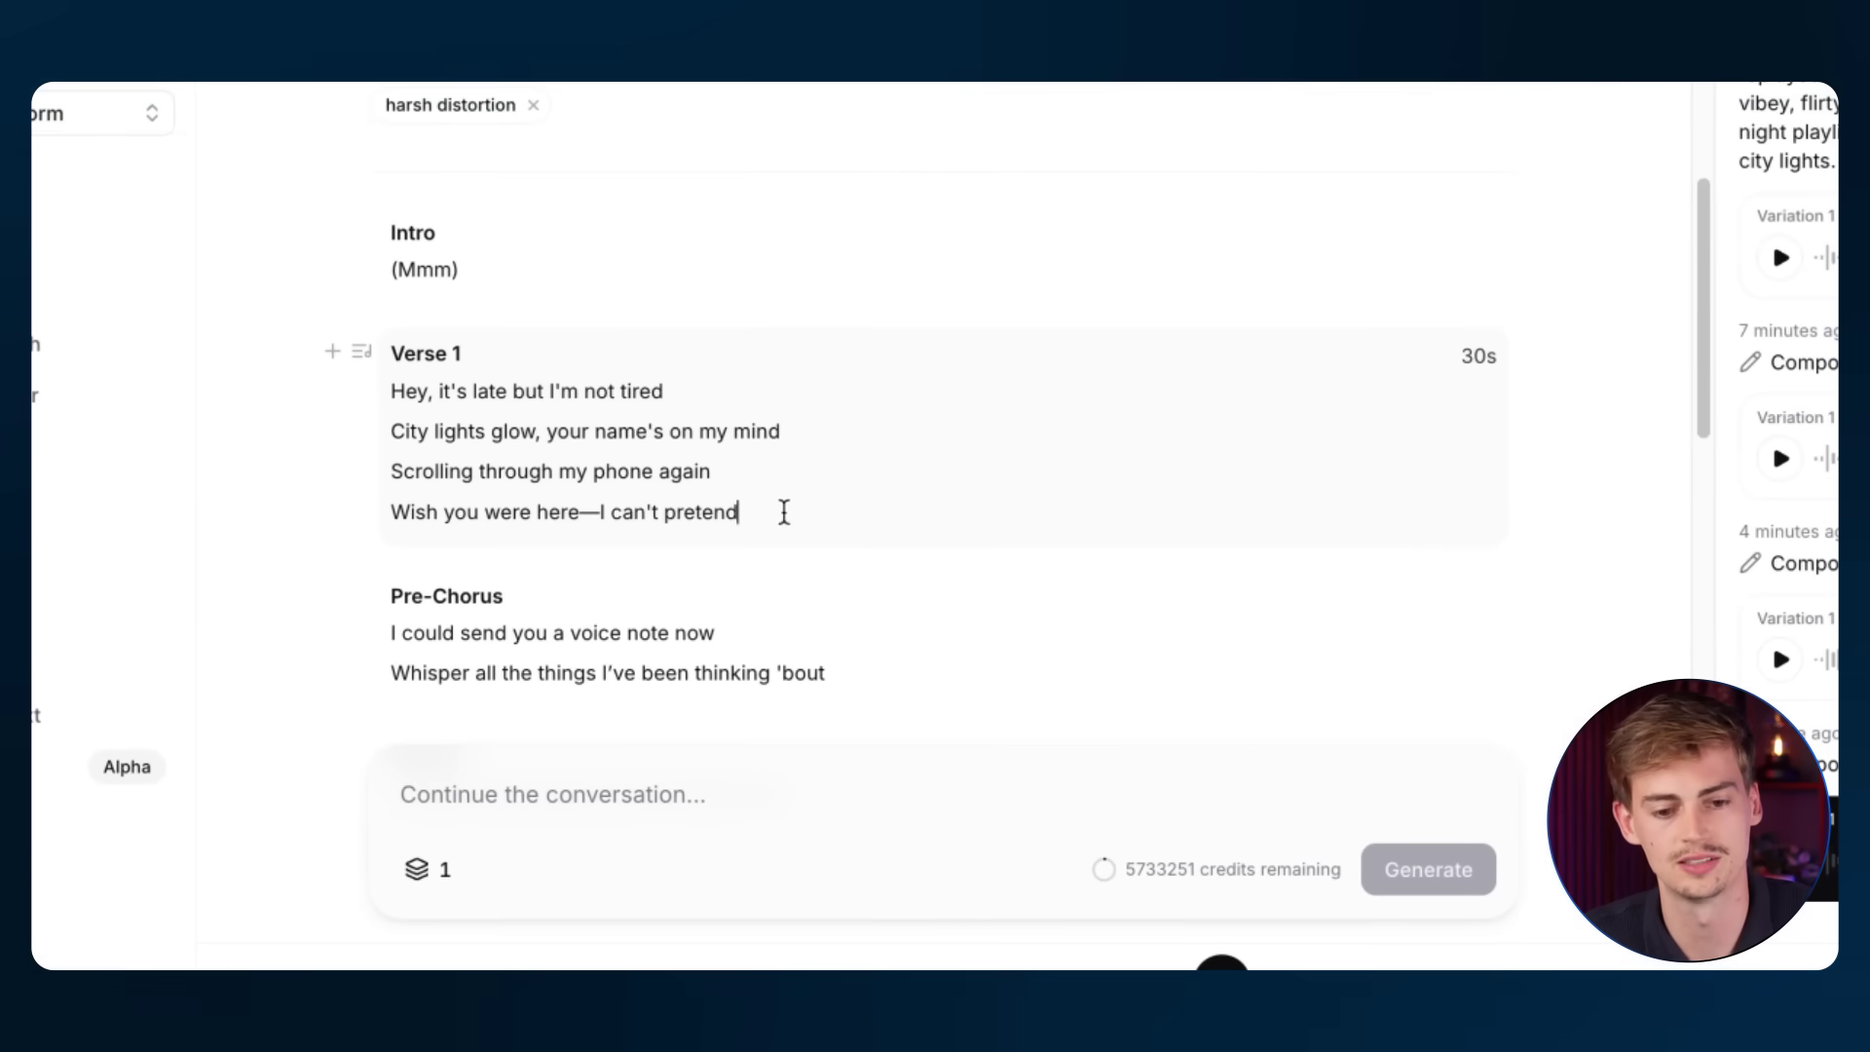
left_click_drag(784, 512, 382, 380)
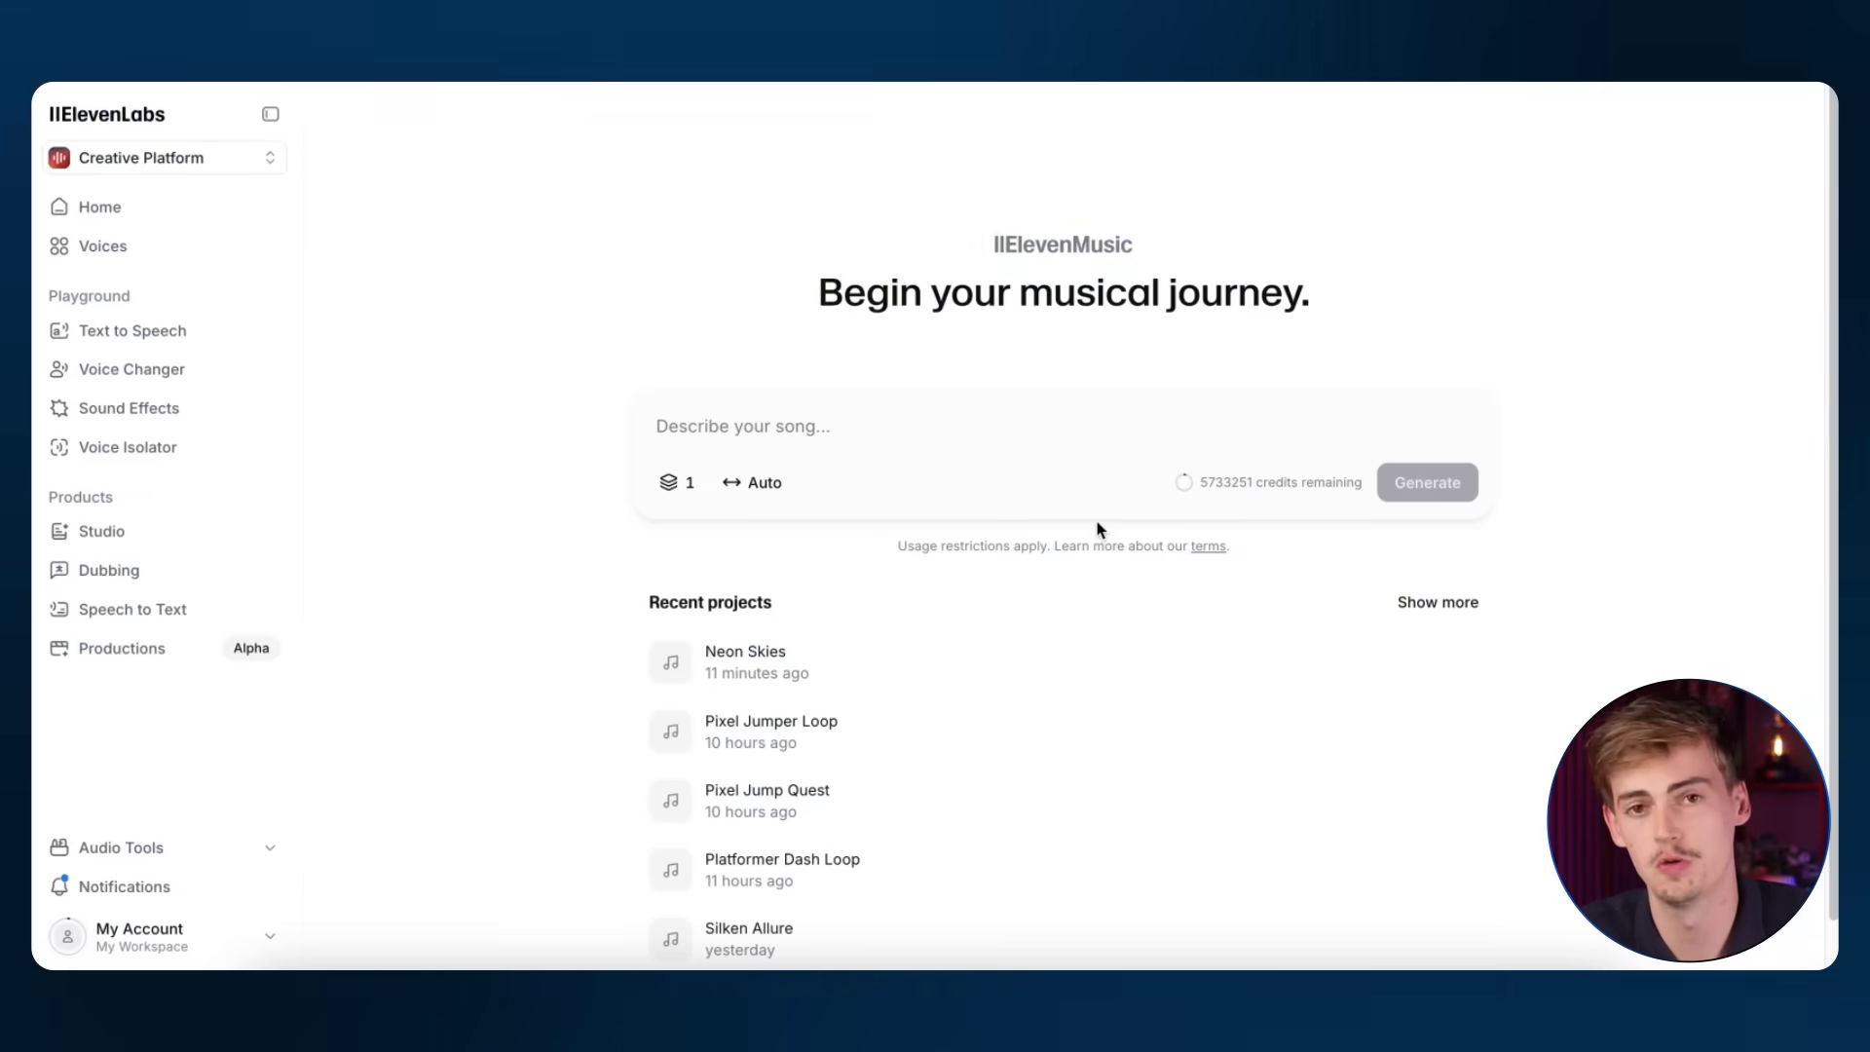
Enter a new song prompt for a minimalist modern pop ballad at ~85–90 BPM, including verse, pre-chorus and chorus lyrics.
left_click(810, 414)
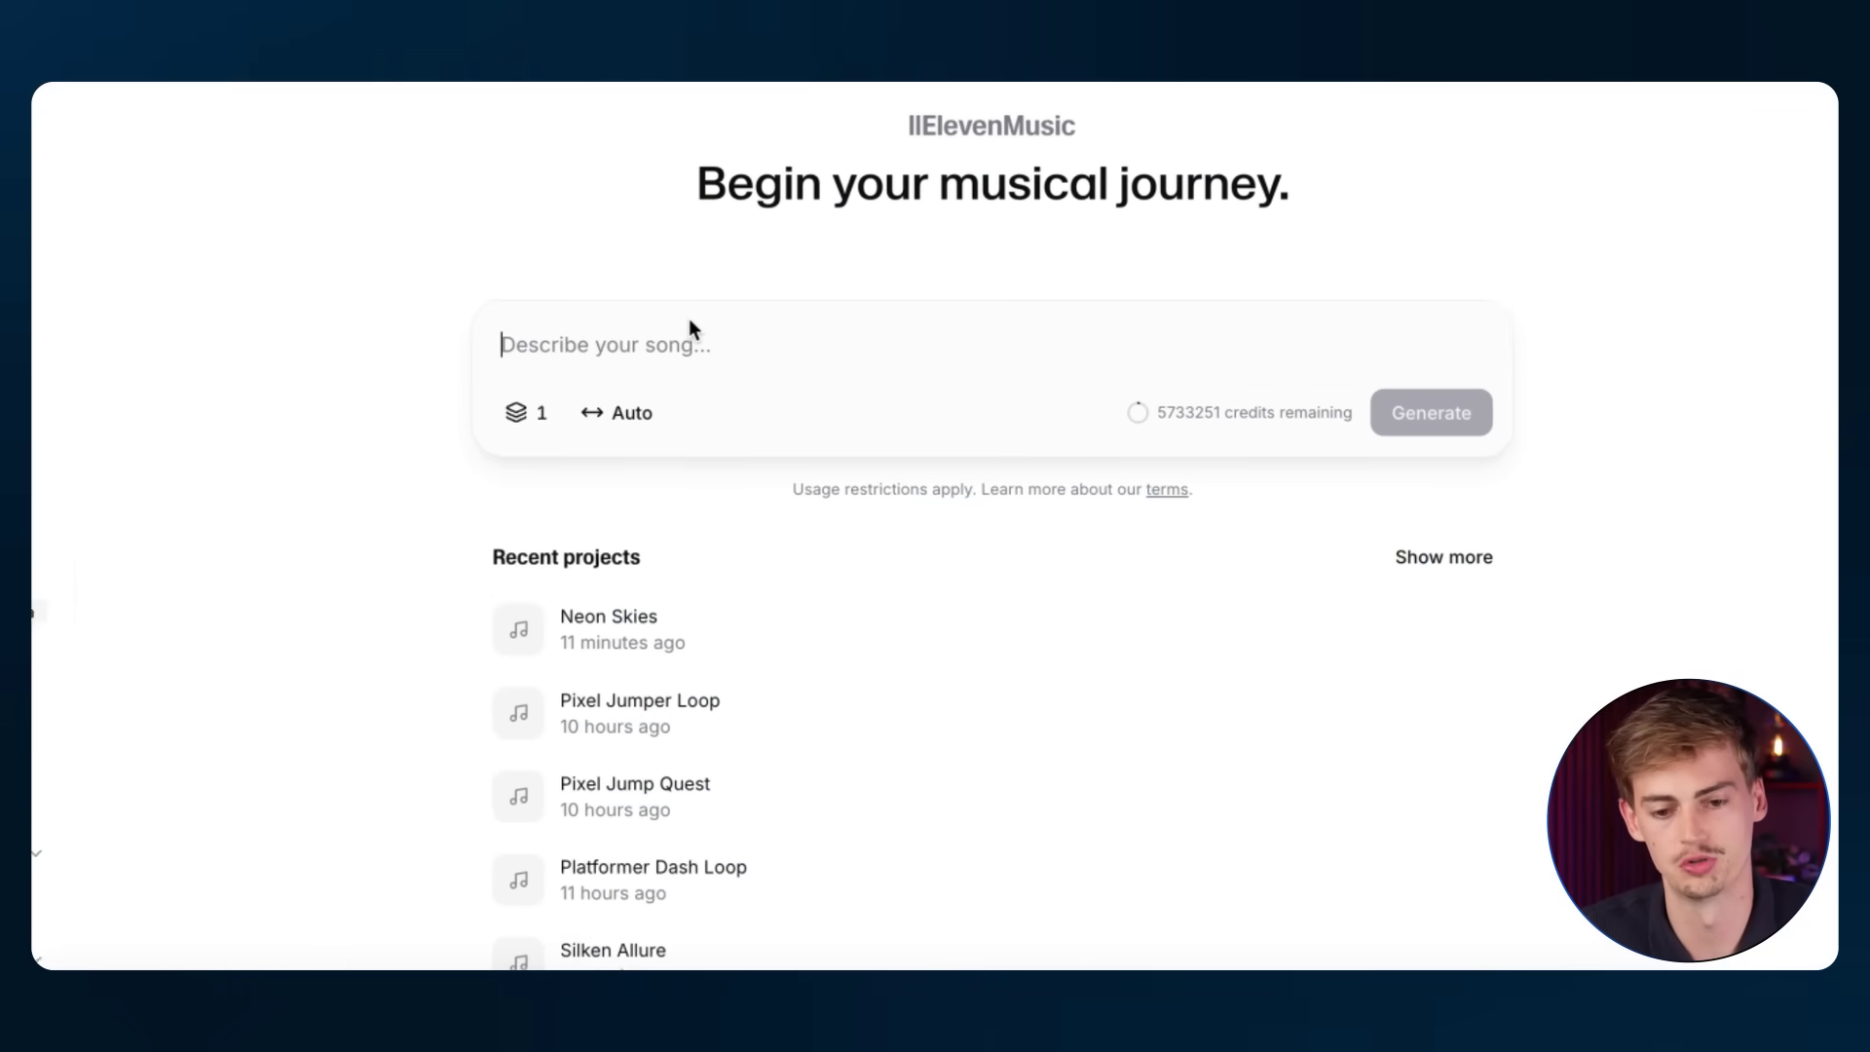
type("Create a modern pop ballad with minimalist production and a soft, emotional male vocal. Use ambient pads, light electric piano, subtle guitar plucks, and slow R&B-influenced drums. The song should feel intimate and reflective — perfect for quiet moments and emotional edits. Vocal direction: The voice should be airy, mid-to-high range, and controlled. Use slow phrasing, soft vibrato, and falsetto flips. The delivery should feel like a whisper turned into melody — raw but elegant, personal but polished. Tempo: ~85–90 BPM. Mood: intimate, slow-burning, emotional — a quiet heartbreak you can’t quite say out loud.\" Verse:  You said you’d call me when you got home  It’s 3 AM and I’m still alone  Streetlights paint your name in gold  But this silence feels too cold Pre-Chorus:  I left the porch light on again  Like maybe you’d come back and then... Chorus:  I breathe you in like summer rain  Soft and gone but still remains  Wish I could turn this missing off  But love don’t know when to stop")
scroll(818, 443, "up", 5)
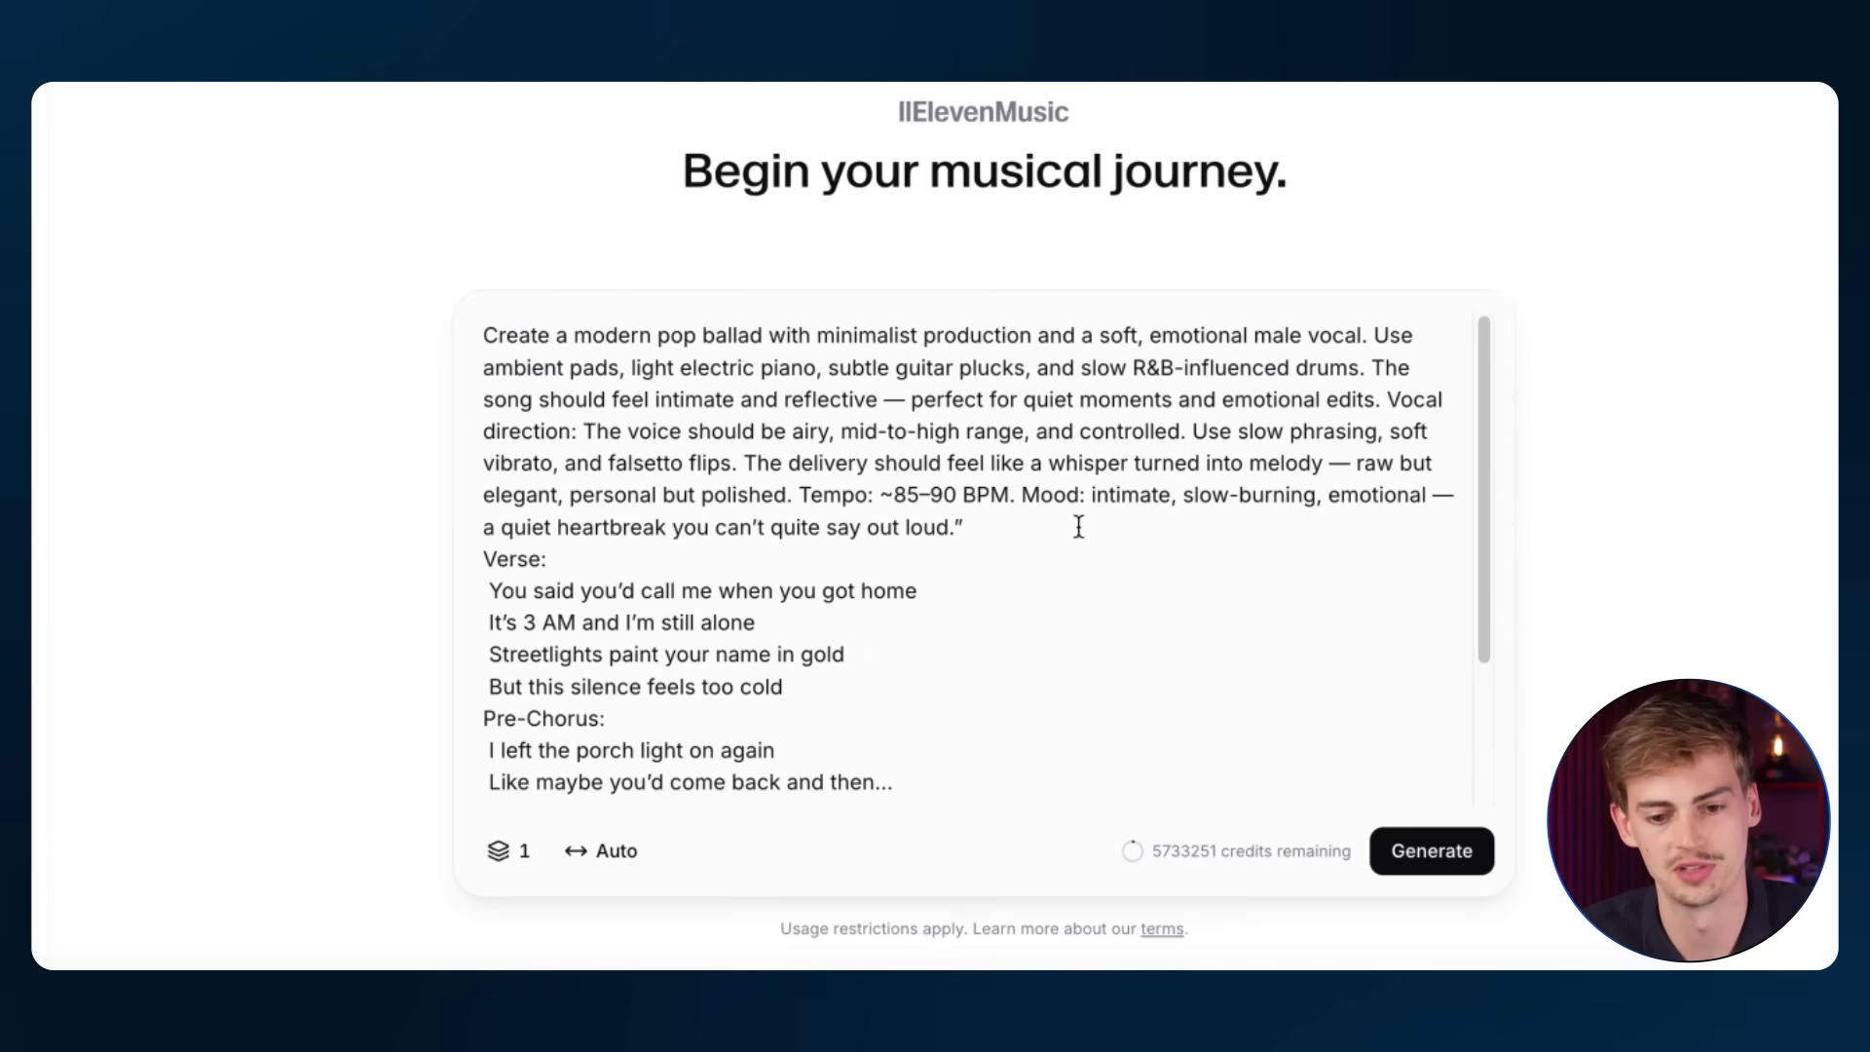
Check the ballad prompt's style description and custom lyrics, and generate the song.
left_click_drag(1078, 527, 399, 339)
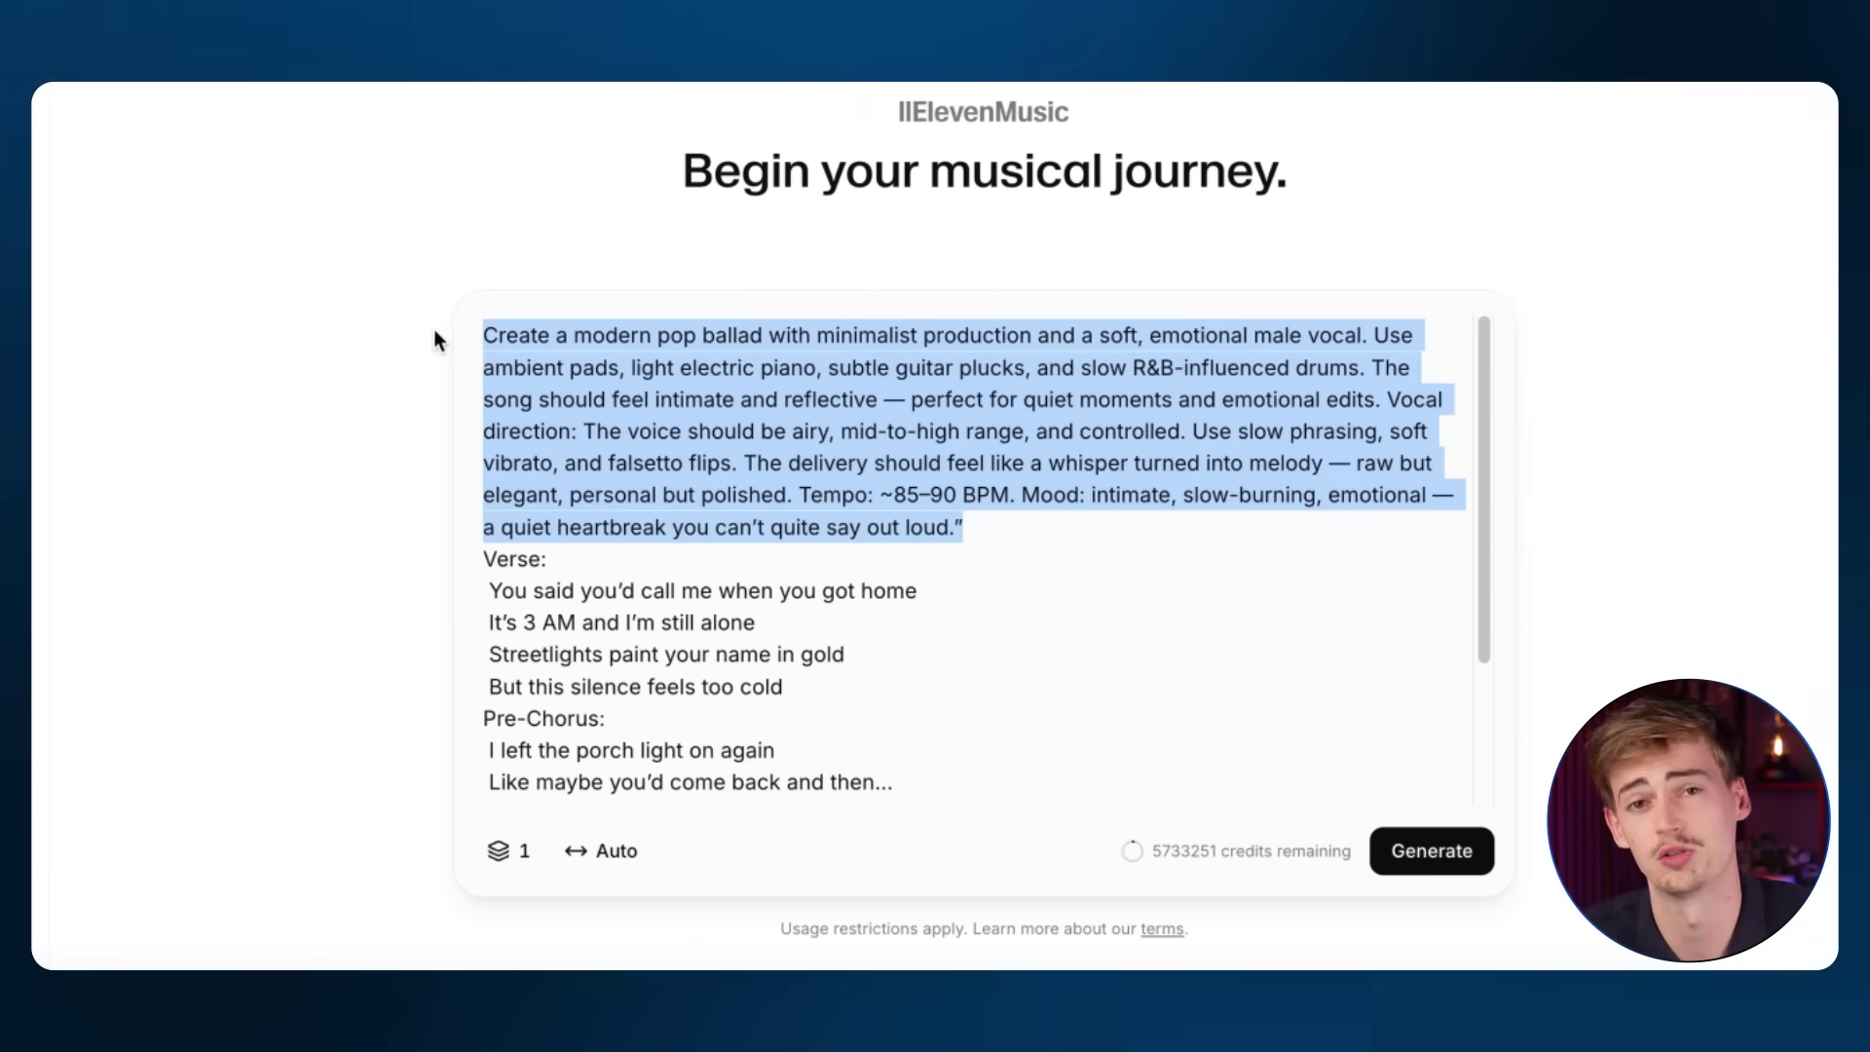
scroll(617, 506, "down", 1)
left_click(618, 506)
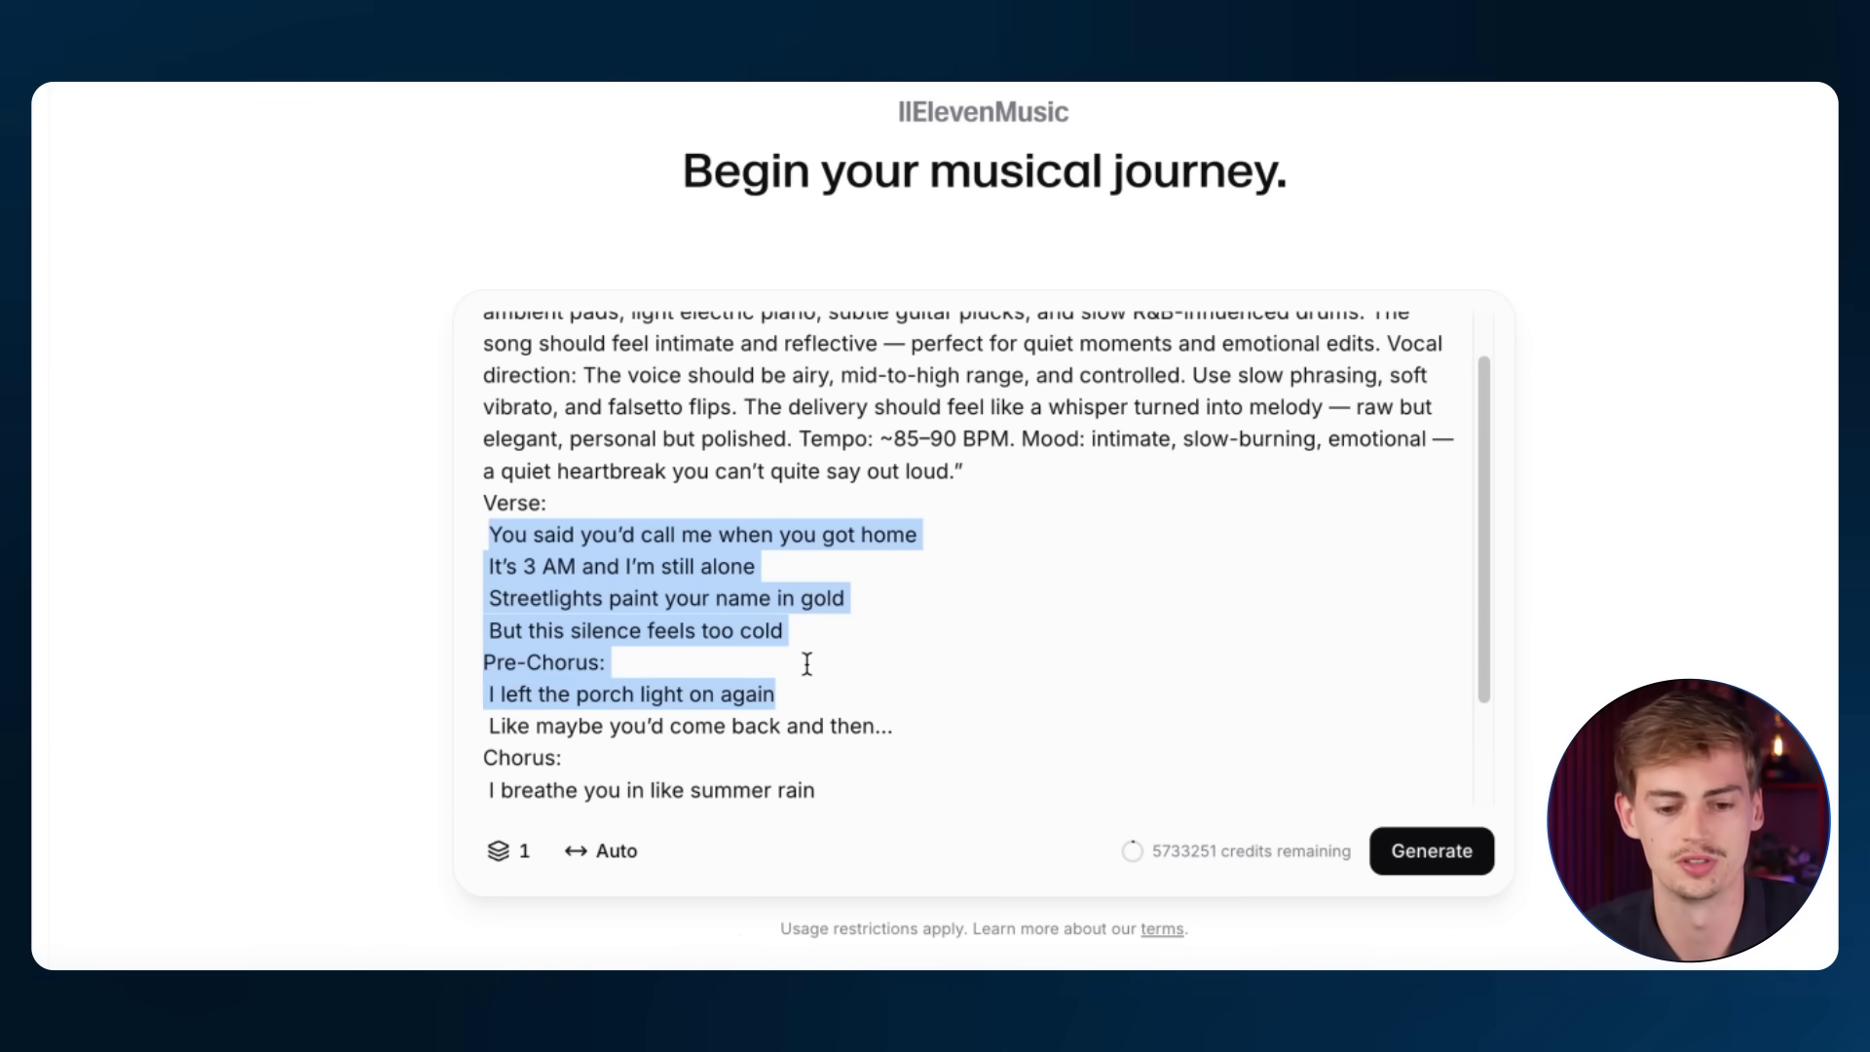
scroll(808, 663, "down", 1)
left_click(552, 516)
scroll(512, 534, "down", 4)
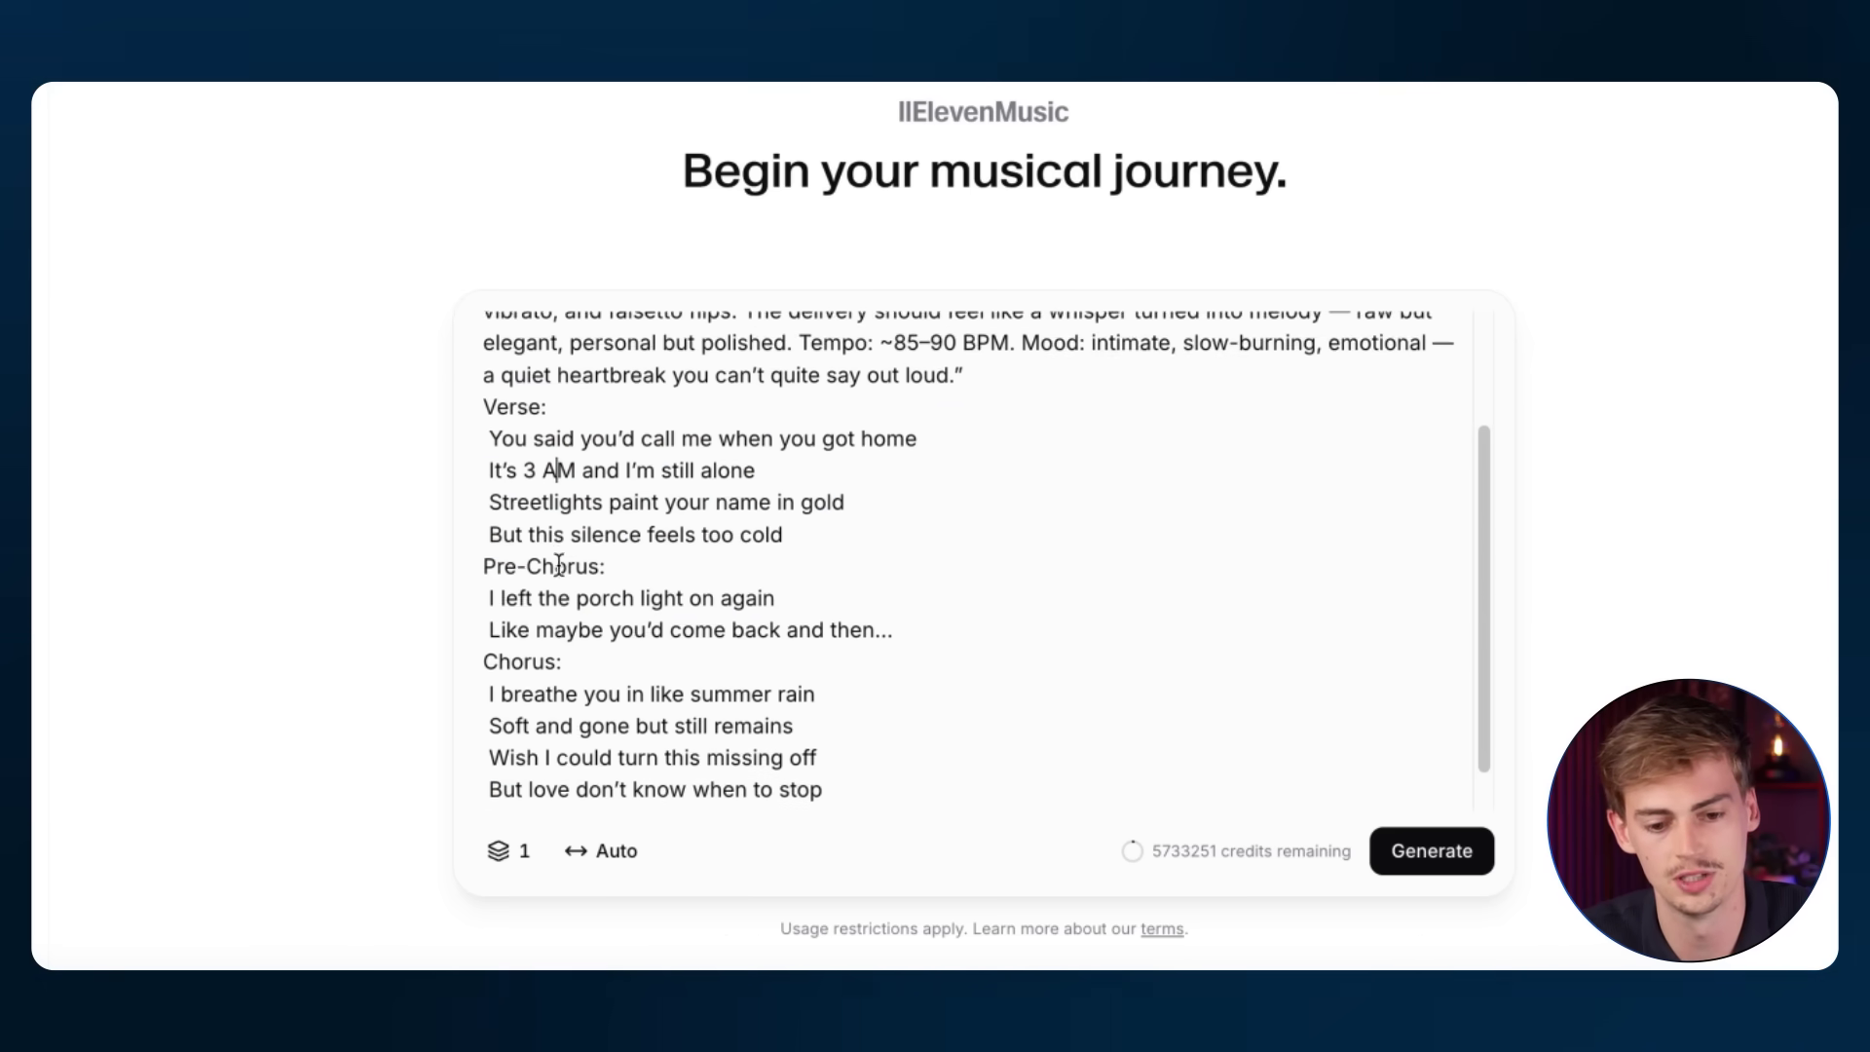
scroll(586, 473, "up", 4)
scroll(586, 472, "down", 5)
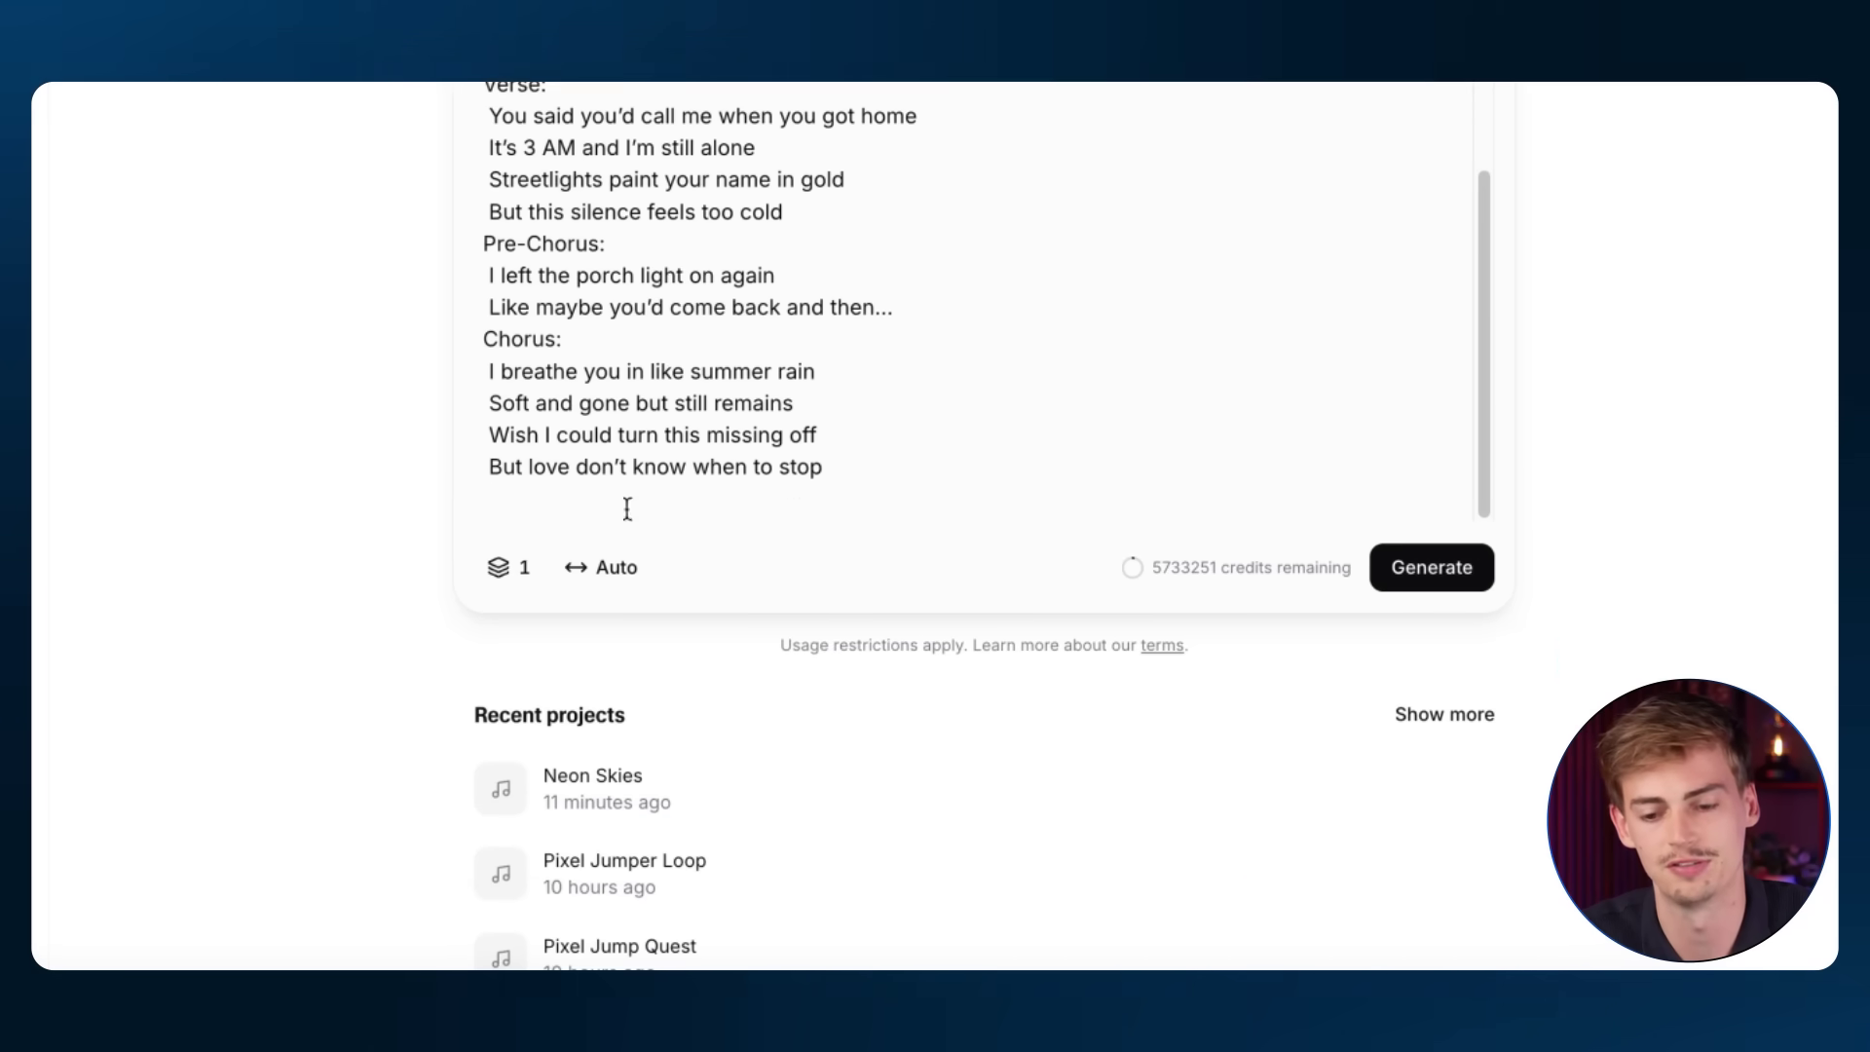
left_click(1439, 576)
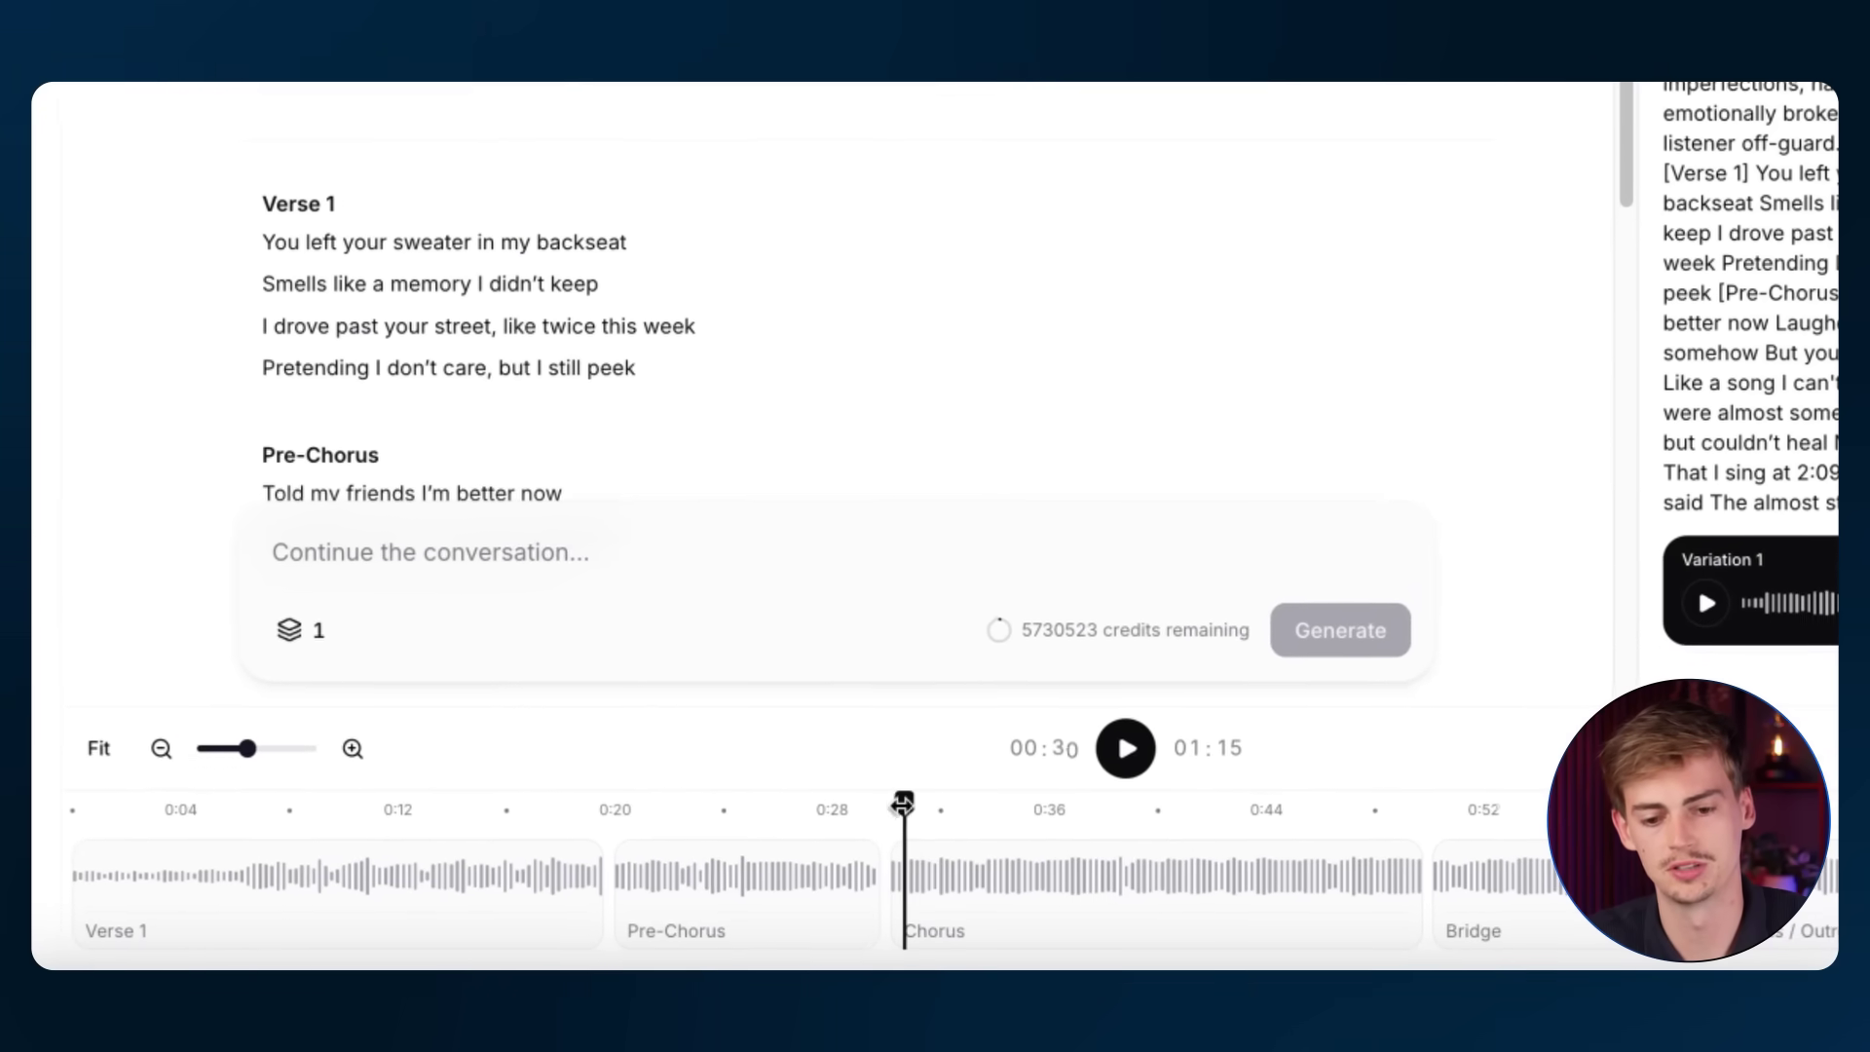
Play the generated ballad from the start of its chorus at 0:30.
left_click(1130, 762)
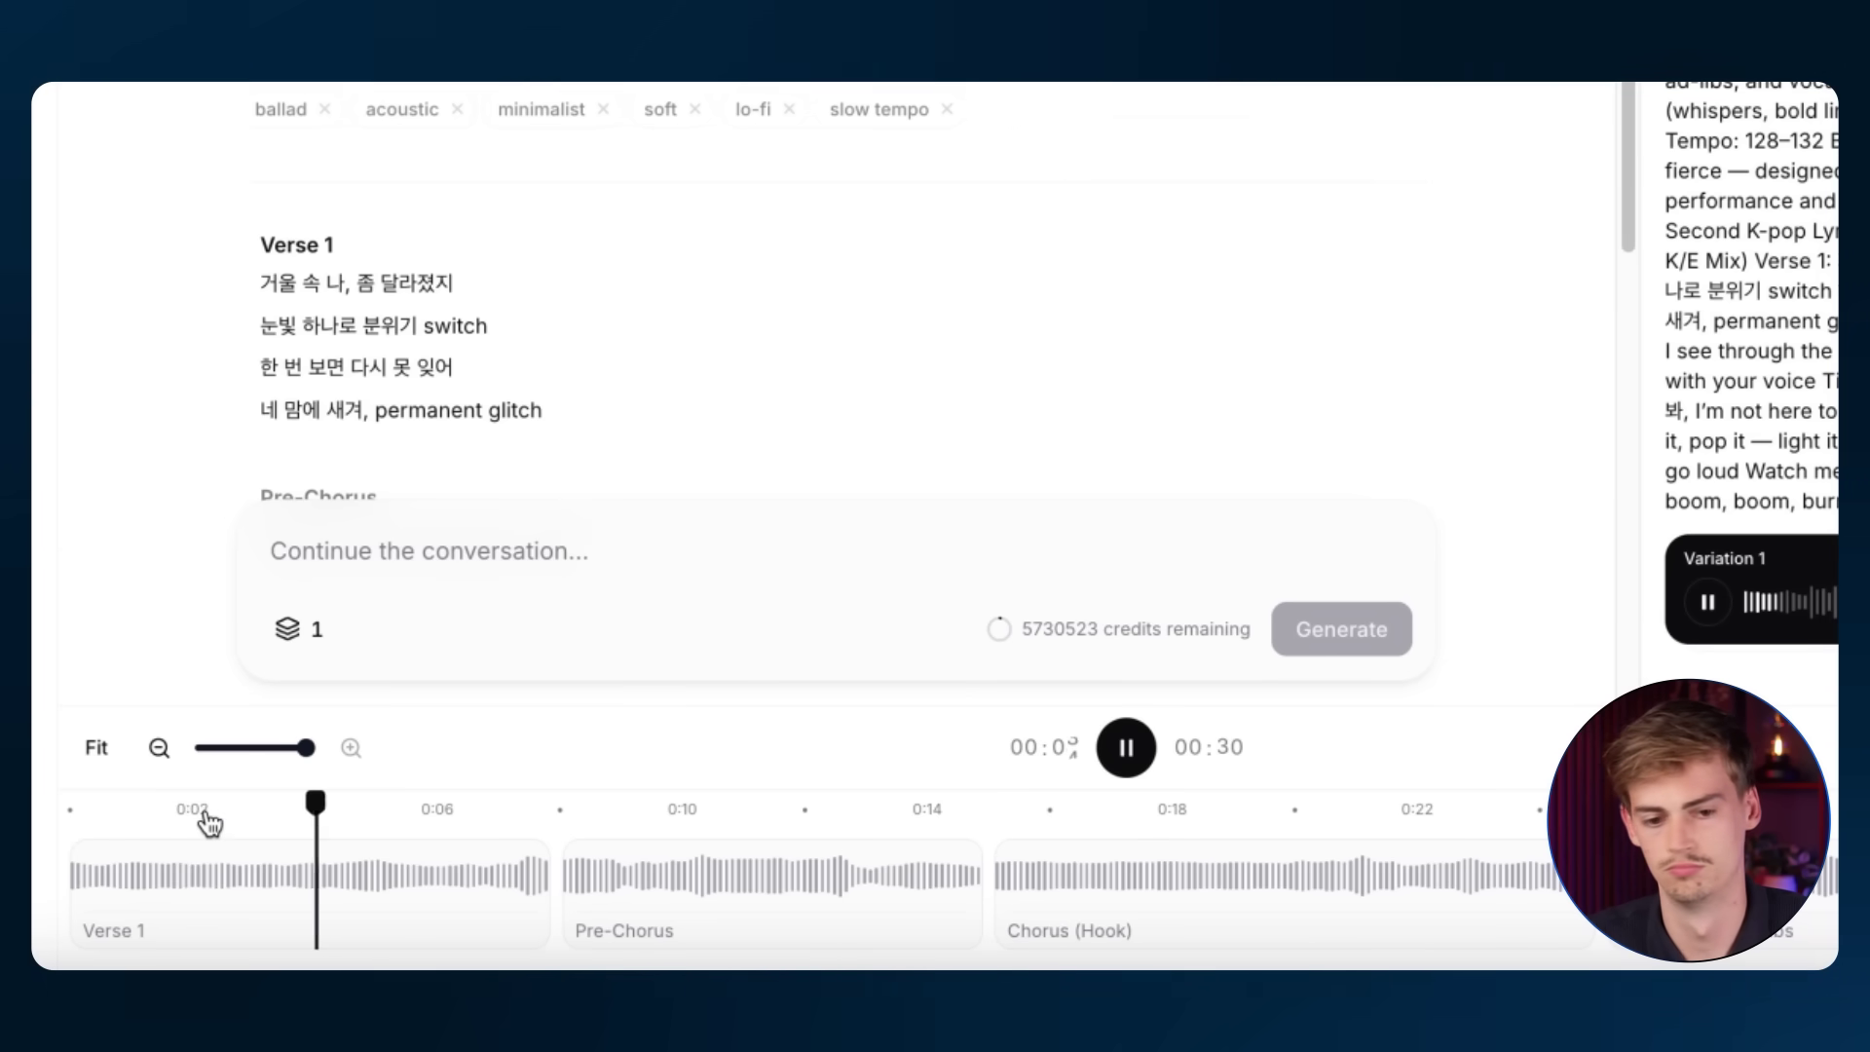
scroll(327, 422, "down", 5)
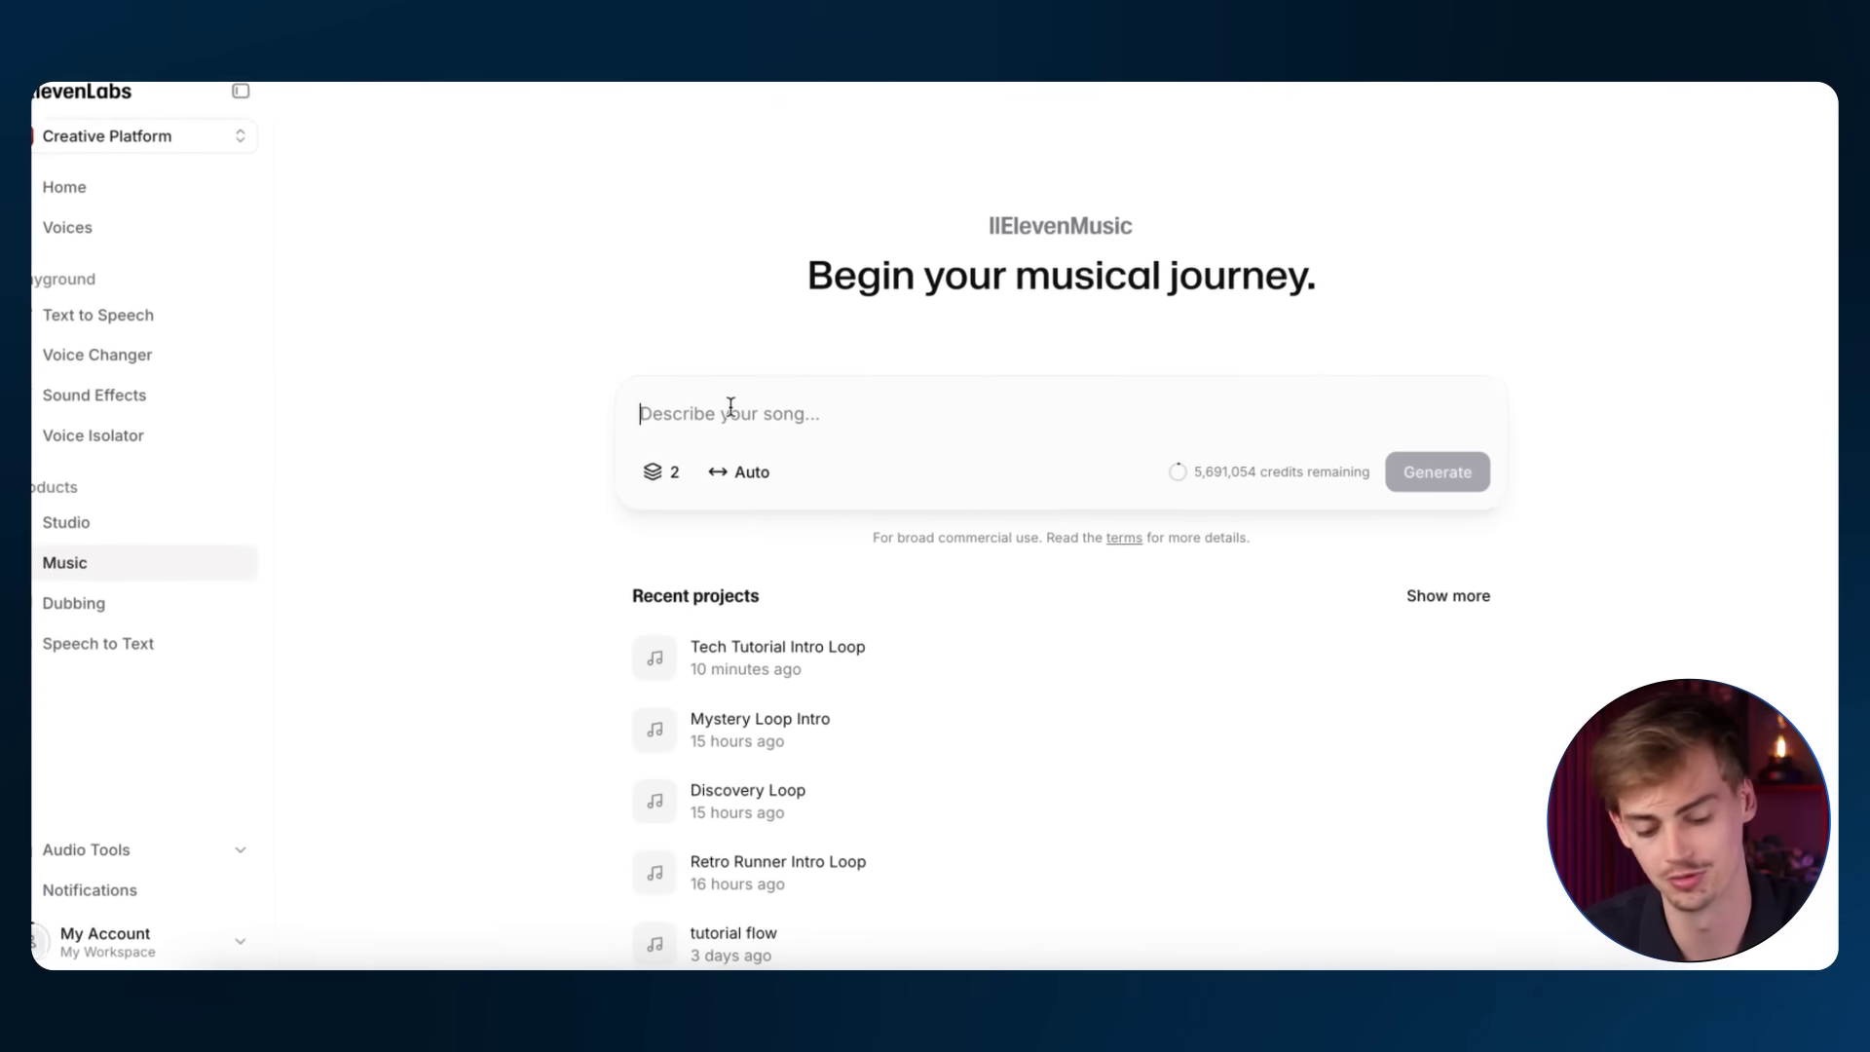
Enter a prompt for a short looping house/techno YouTube tutorial intro at 120–125 bpm without vocals, and open the variation count setting.
type("Compose a short, looping house/techno-inspired intro track for a YouTube tutorial channel. Start with a deep, pulsing kick and a warm sub-bass to set a steady groove (120–125 bpm). Layer in filtered synth pads and subtle arpeggiated sequences to create a sense of build-up and anticipation. Introduce crisp hi-hats, light percussion, and minimal melodic accents that give the track a modern, tech-driven feel without overcrowding the mix.  The progression should feel controlled and confident, with a clear rise that leads smoothly into the main content. Keep the loop tight (10–20 seconds), atmospheric, and professional — designed to grab attention while keeping focus on the upcoming tutorial.  Avoid vocals or lyrics.  Mood: sleek, futuristic, mysterious, and energizing — perfect for signaling expertise and setting a modern, tech-oriented tone.")
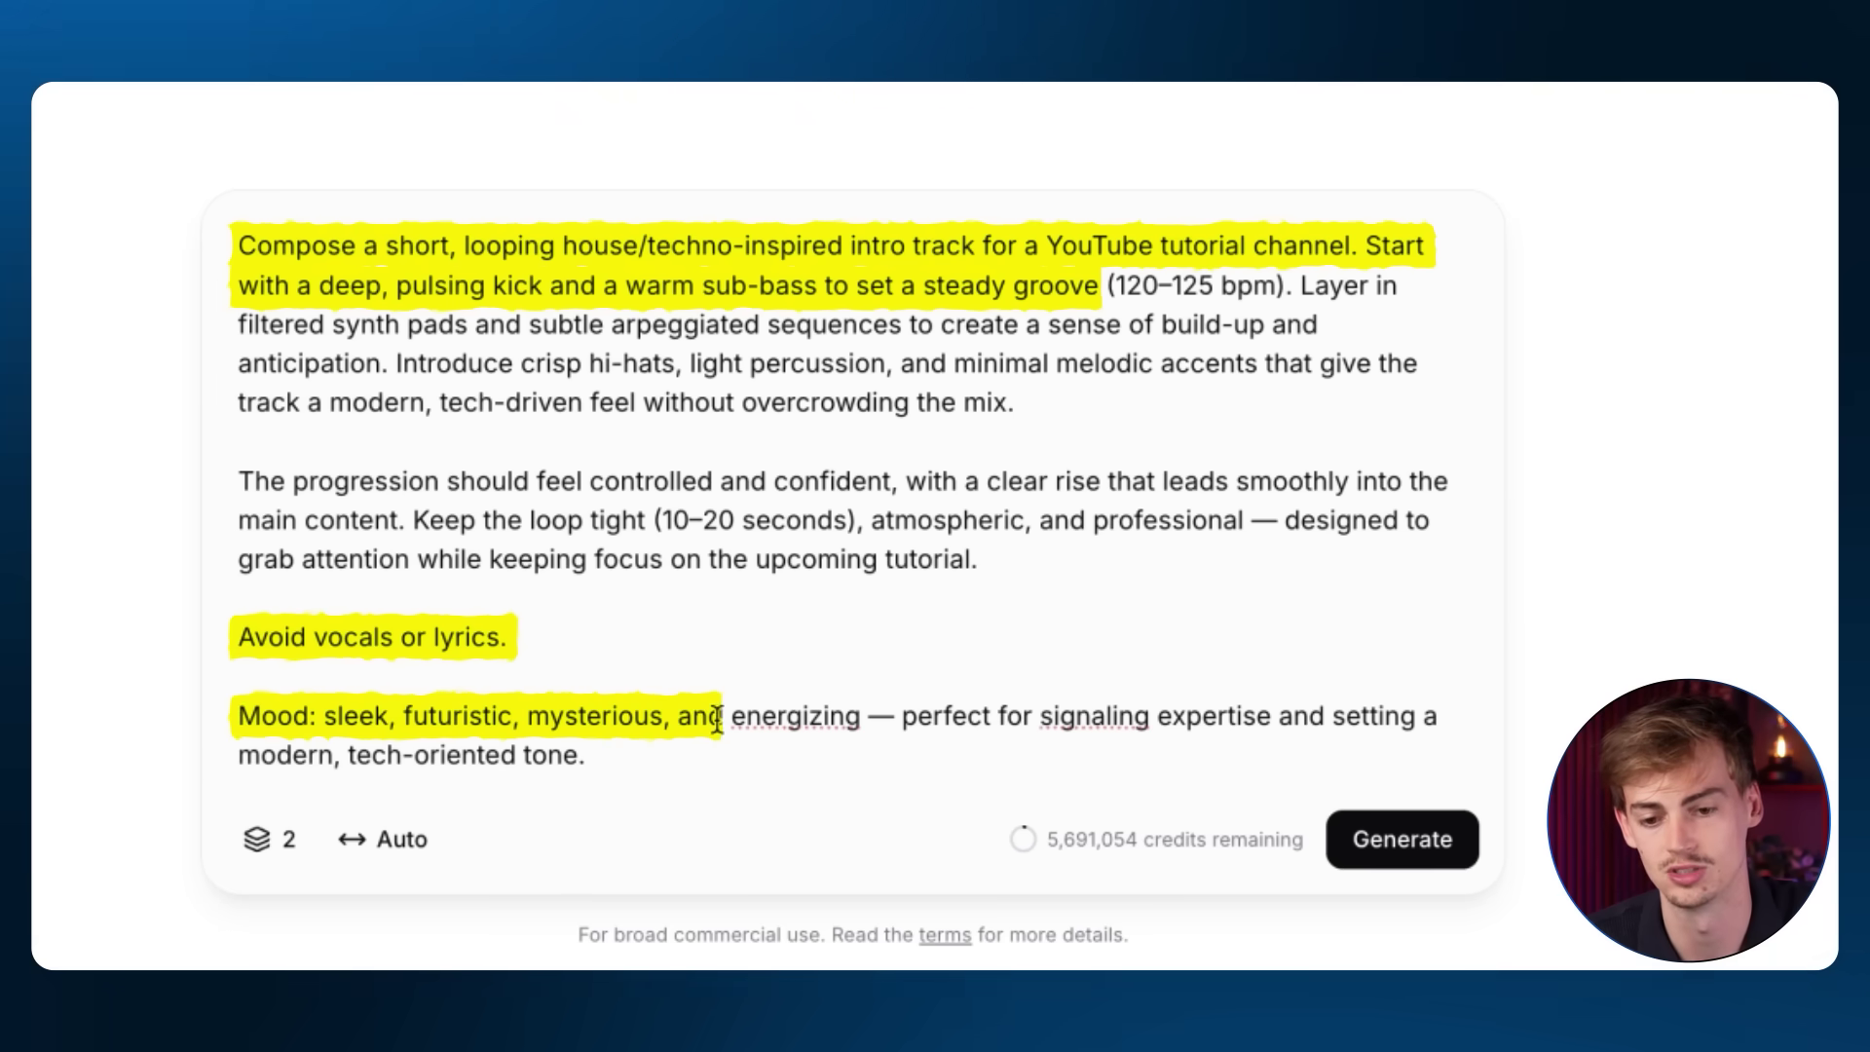
left_click(277, 847)
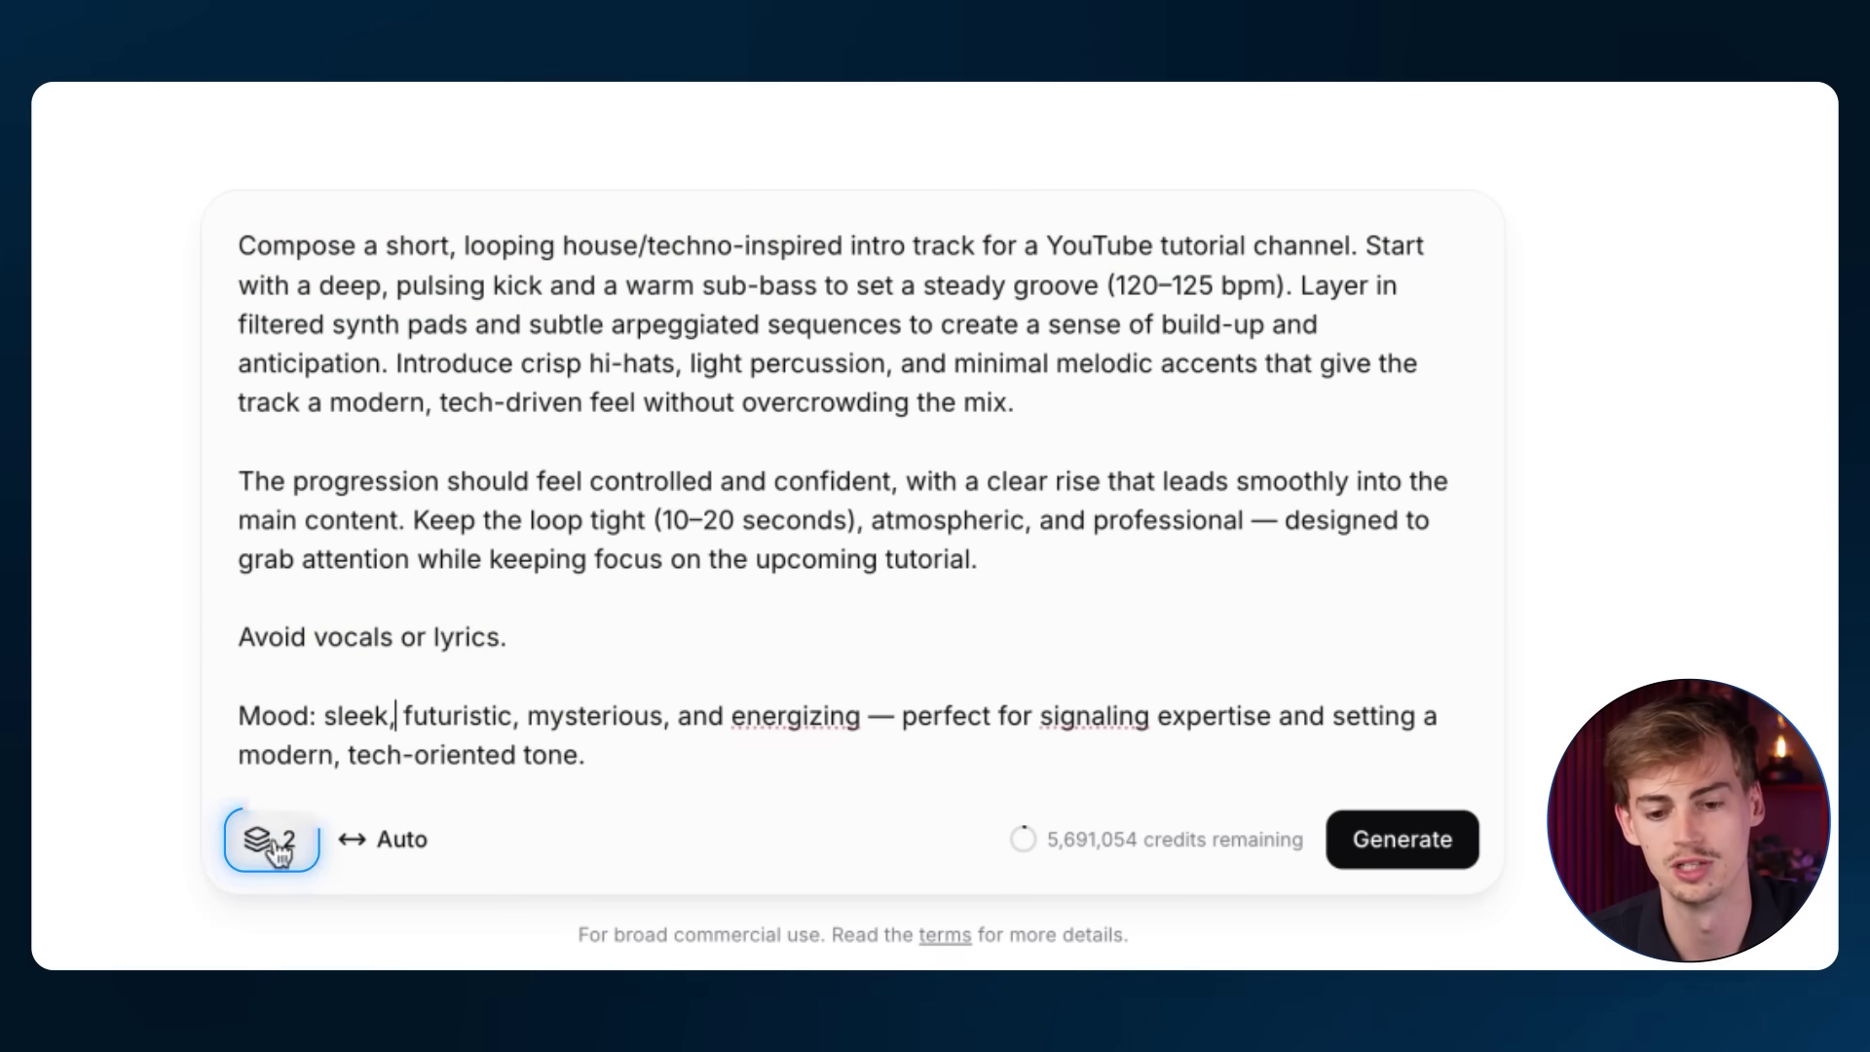
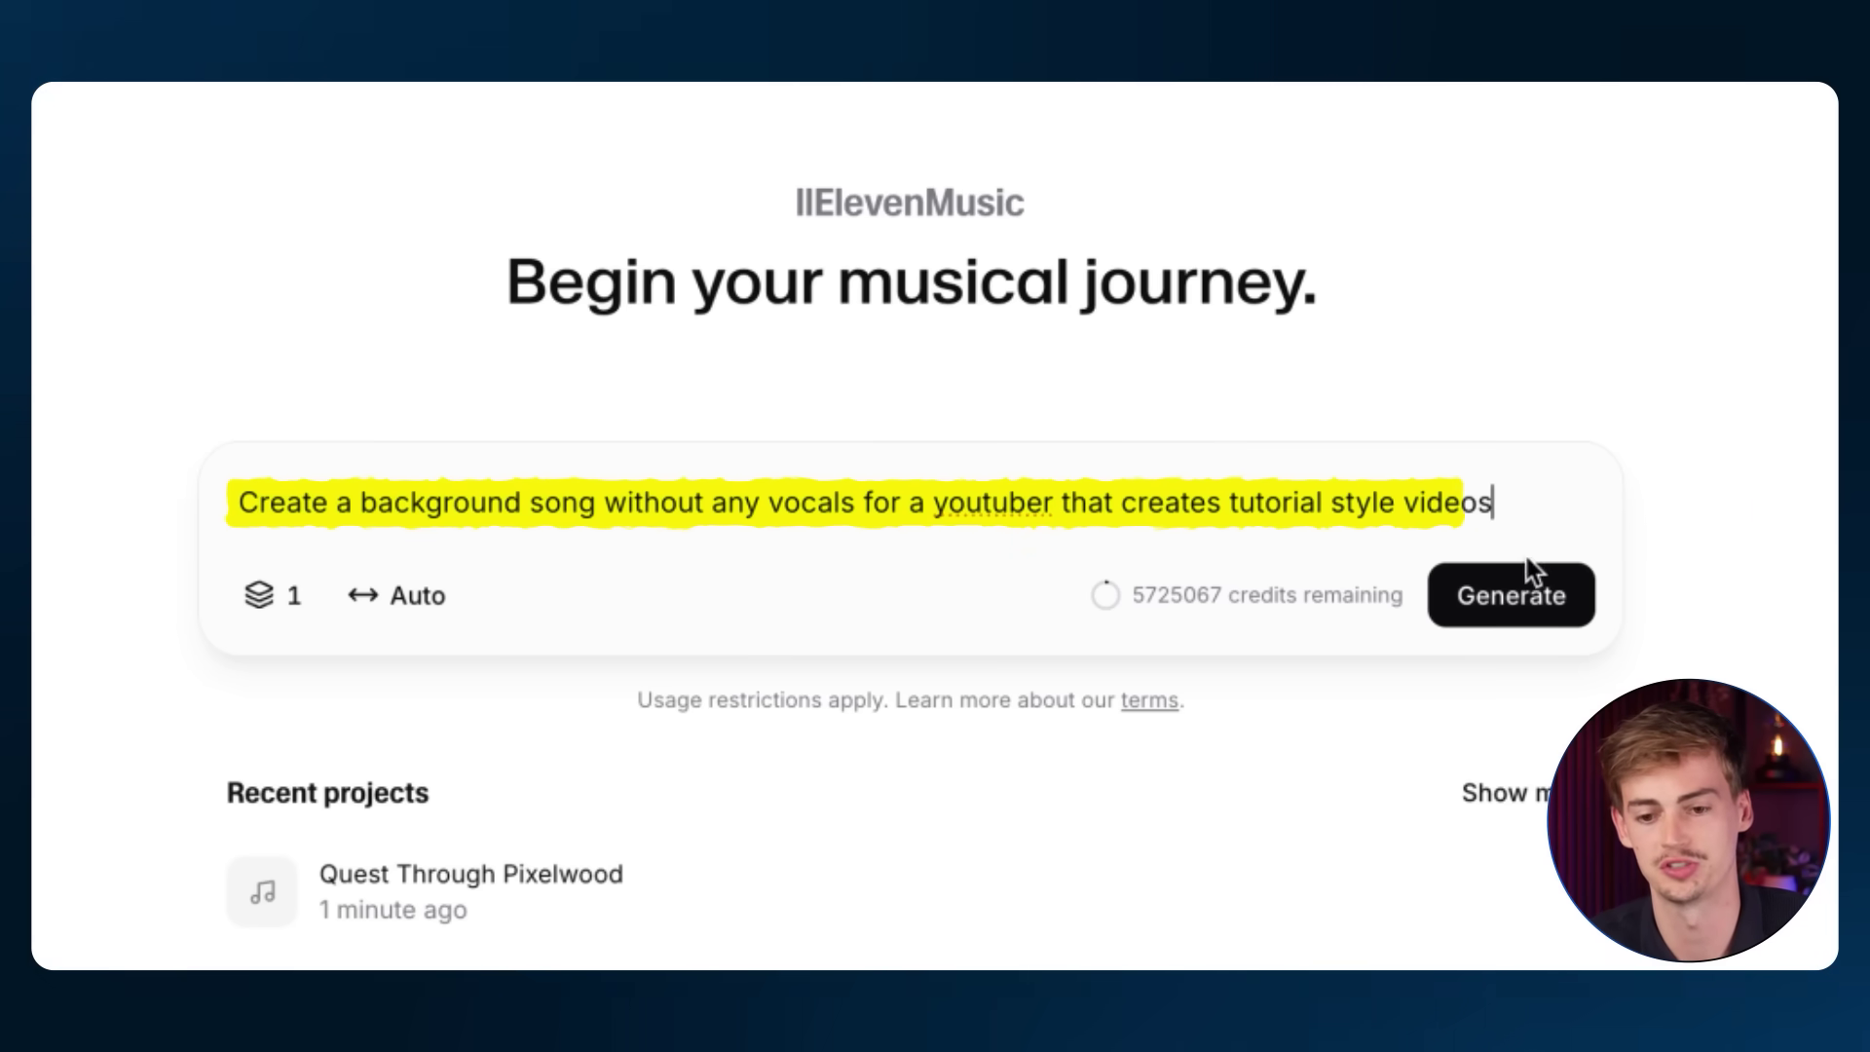
Generate a background song without any vocals for a YouTuber creating tutorial-style videos, and preview its opening.
left_click(1535, 589)
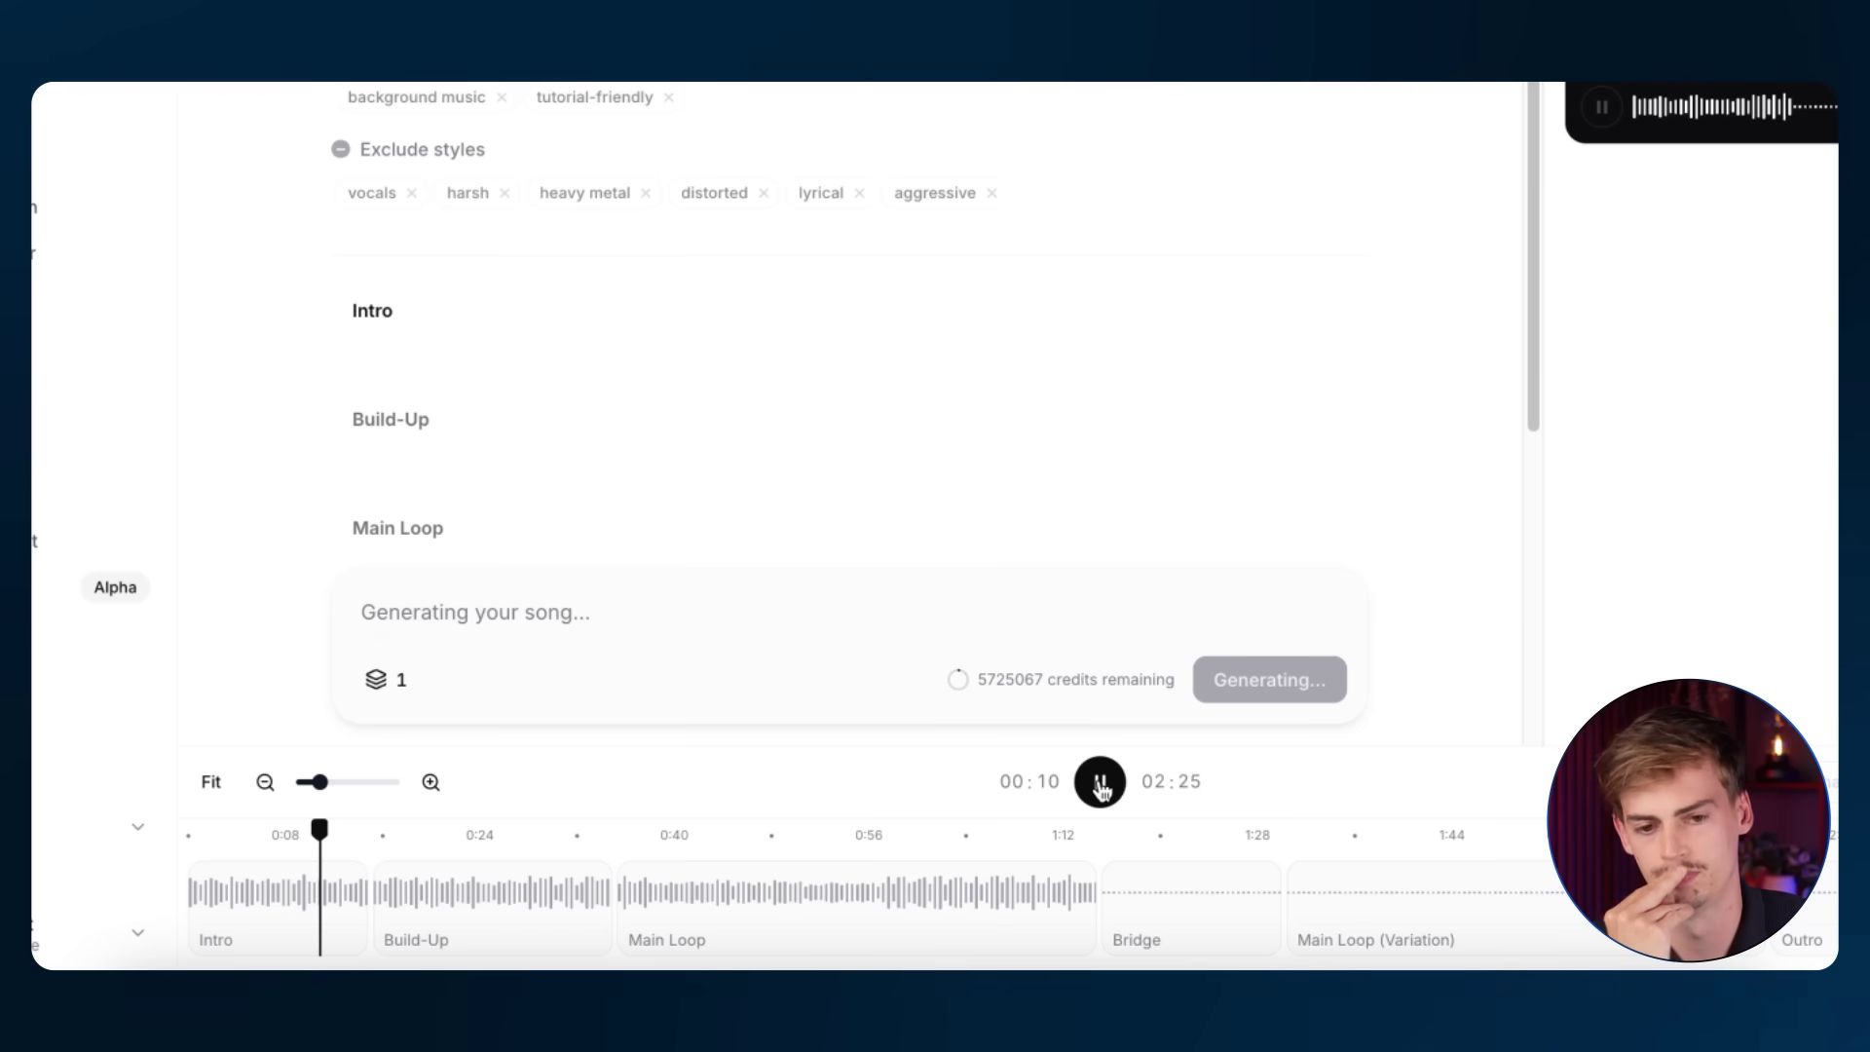
left_click(1101, 784)
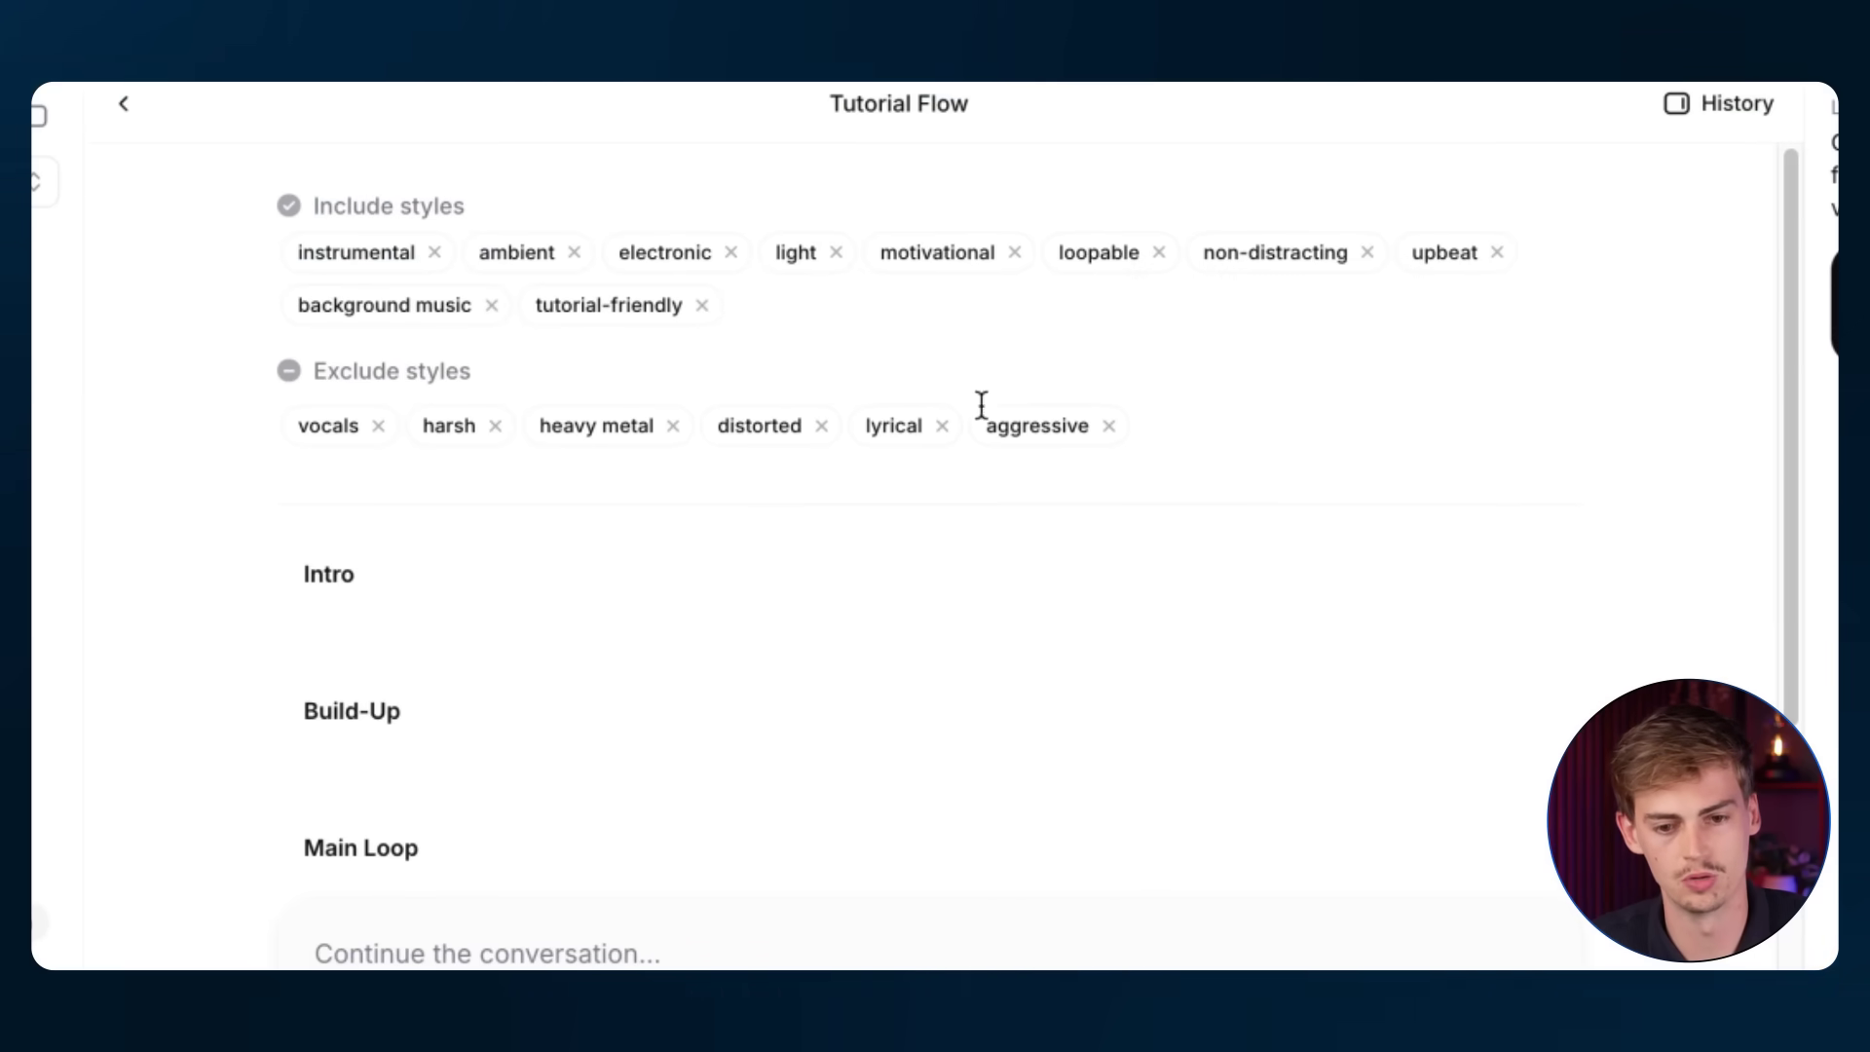
Replace the included styles upbeat, motivational and light with house, mysterious and uplifting.
left_click(1497, 254)
left_click(1015, 254)
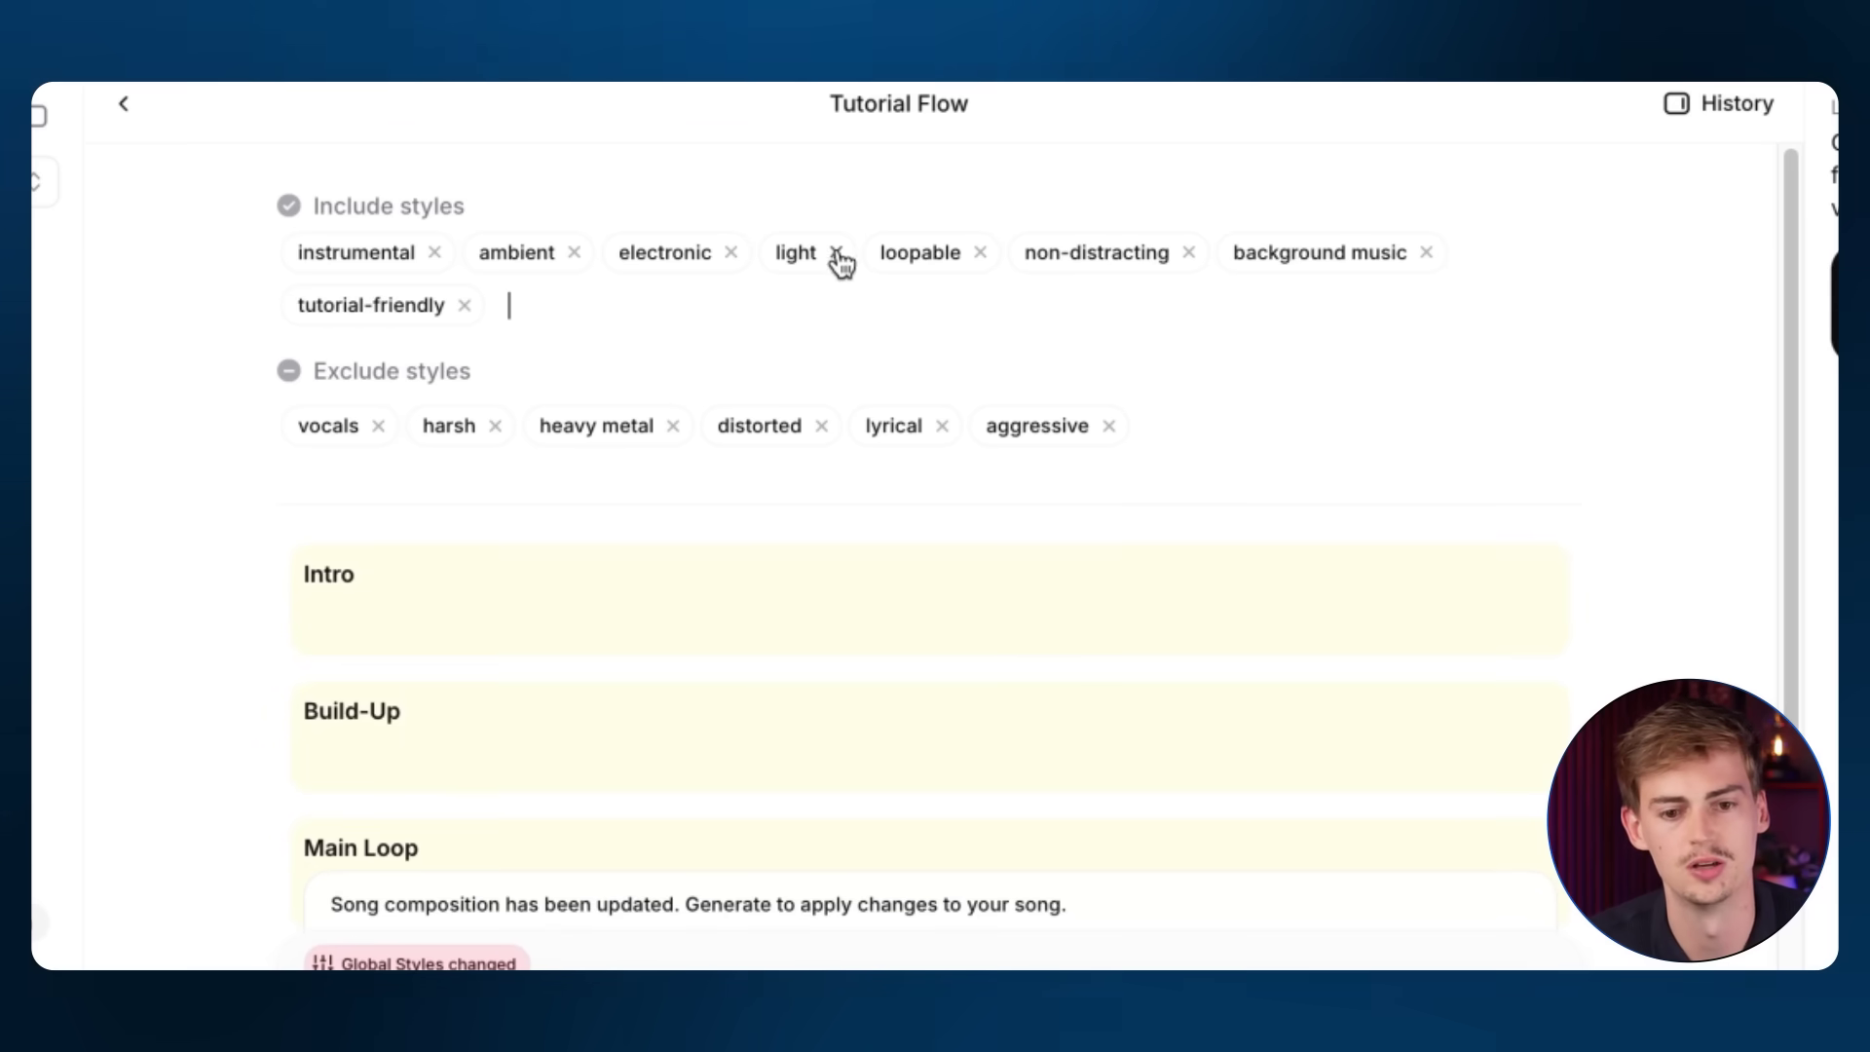
left_click(835, 253)
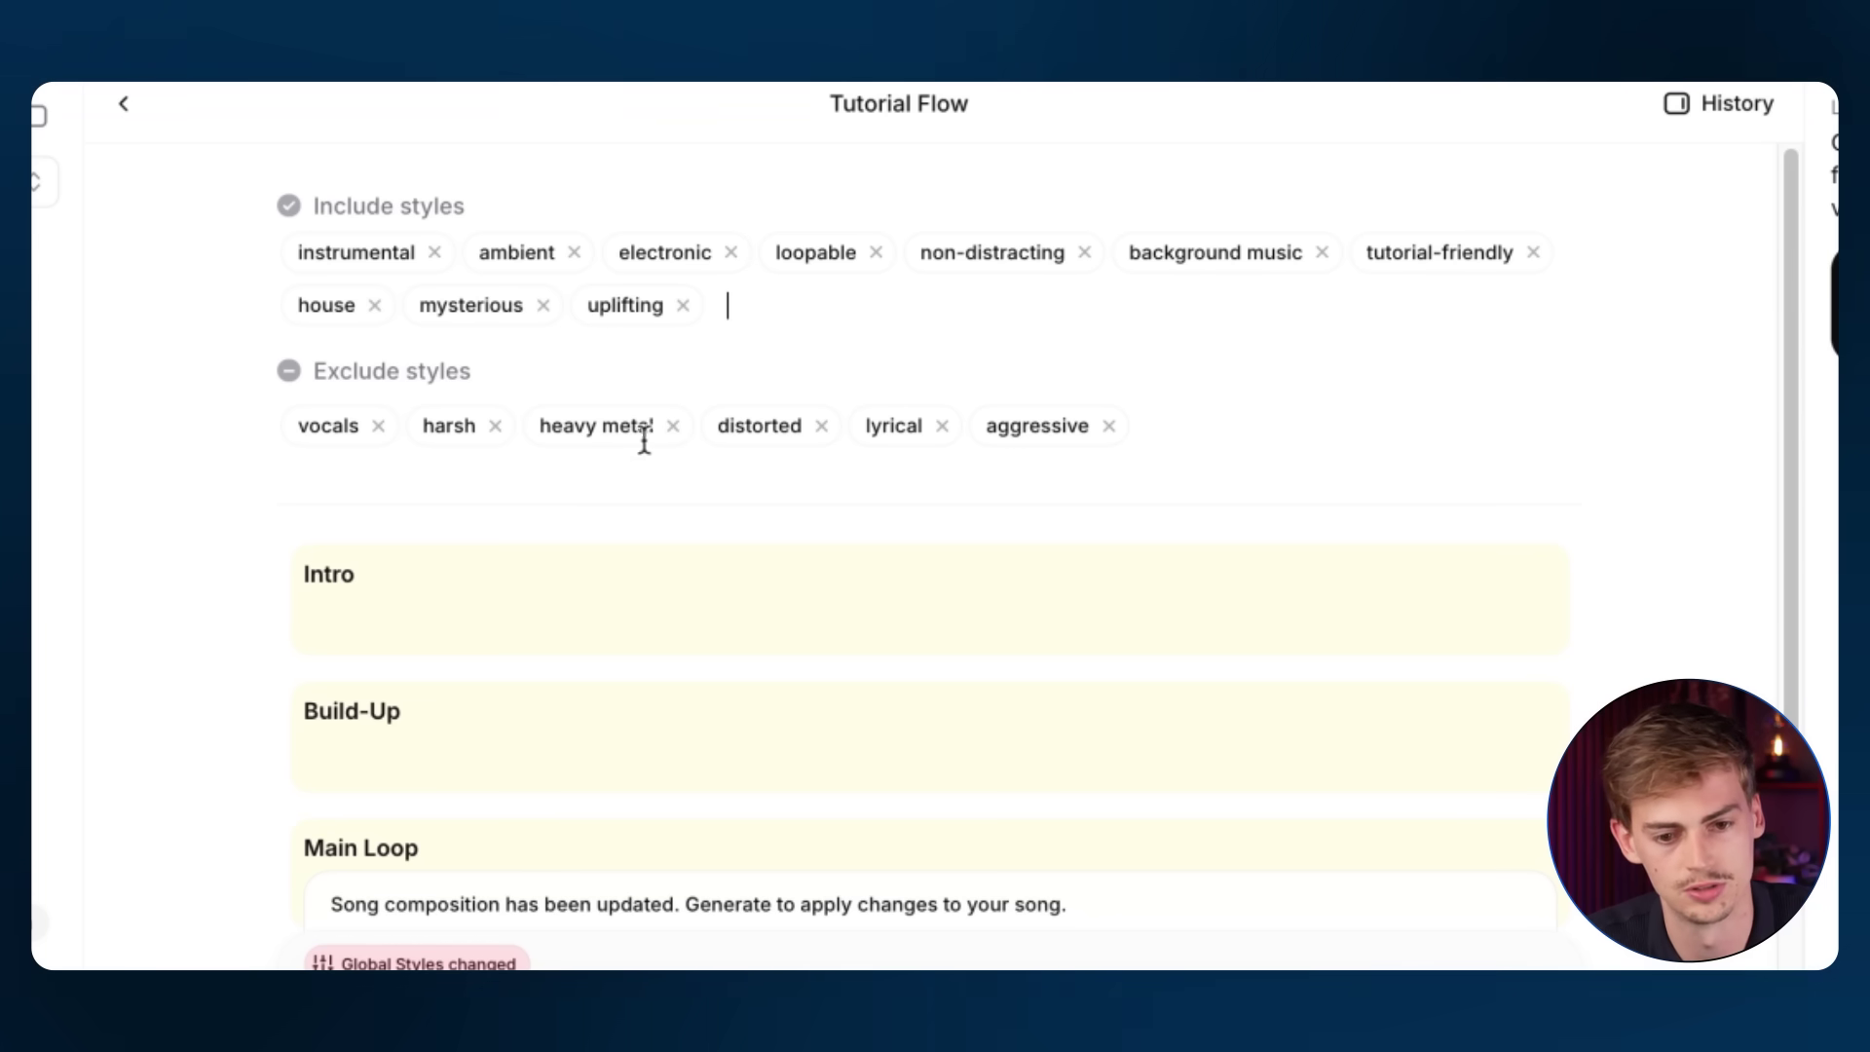
Check the sections affected by the global style changes, regenerate the song and play the new variation from the start.
scroll(583, 546, "down", 2)
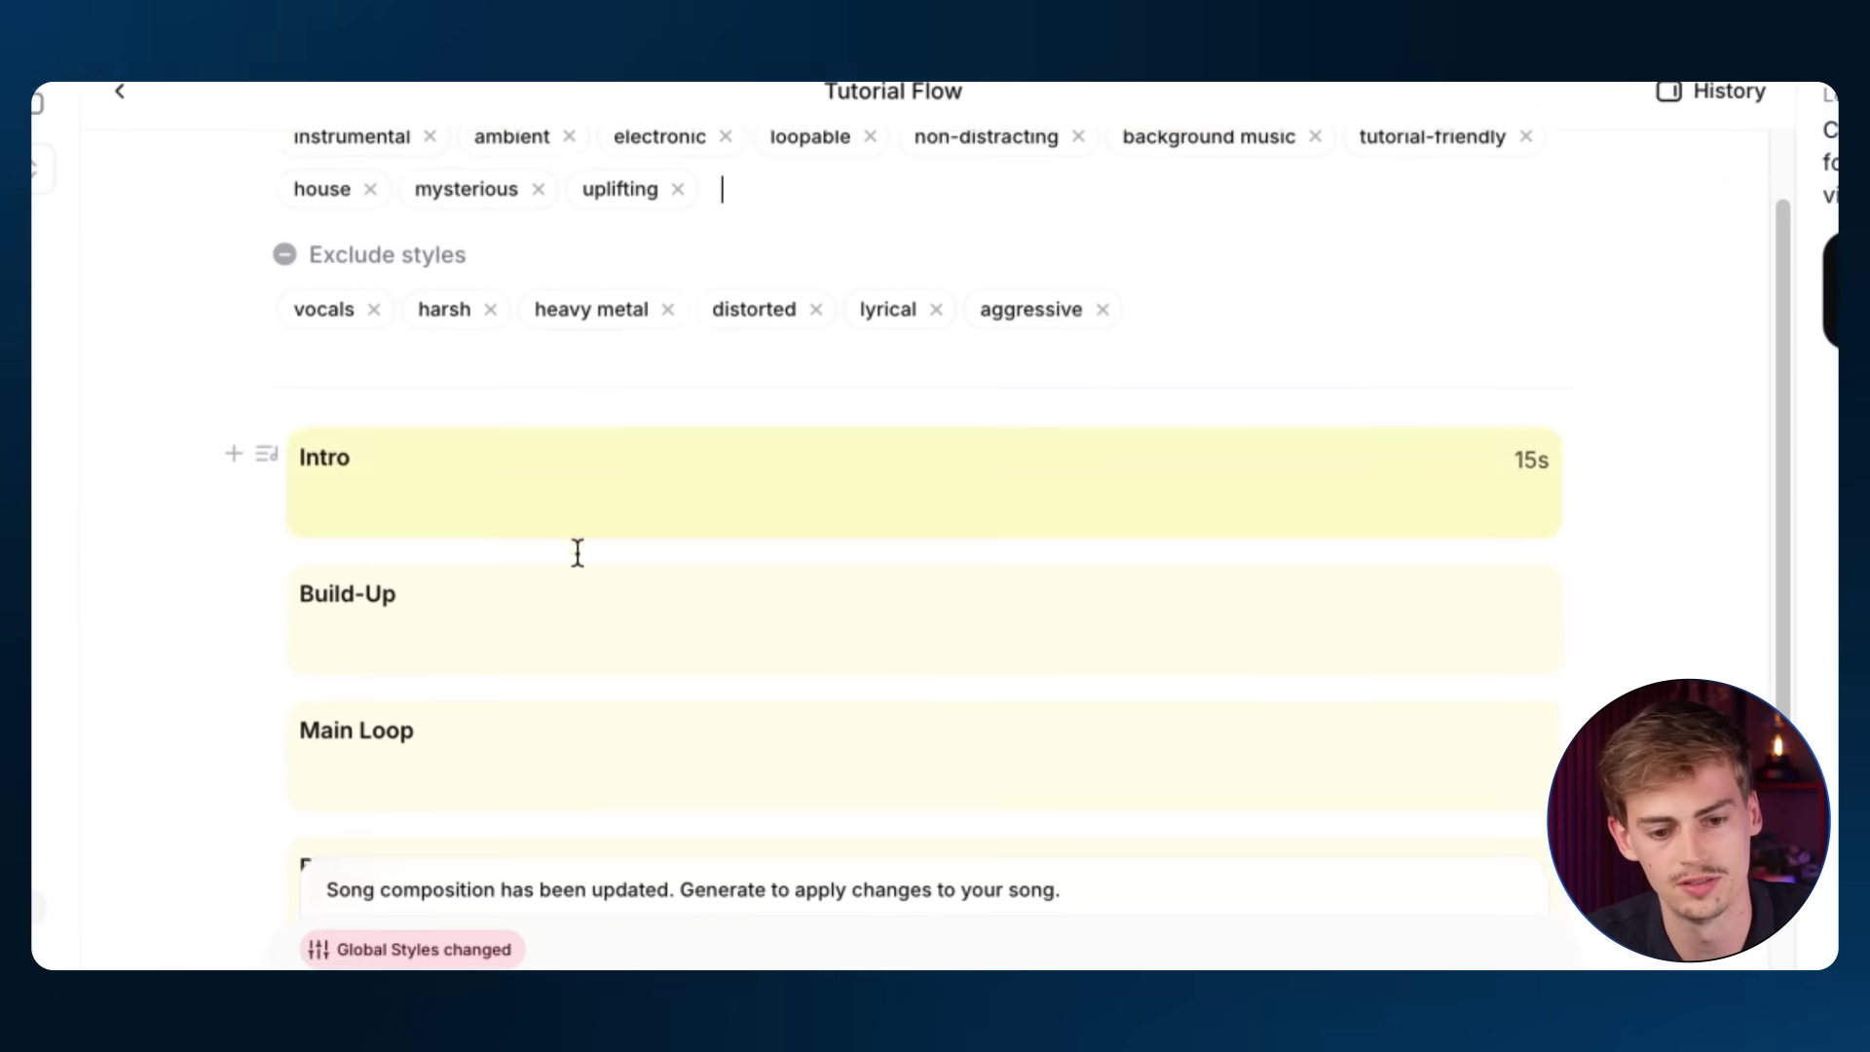
scroll(578, 552, "down", 3)
mouse_move(409, 758)
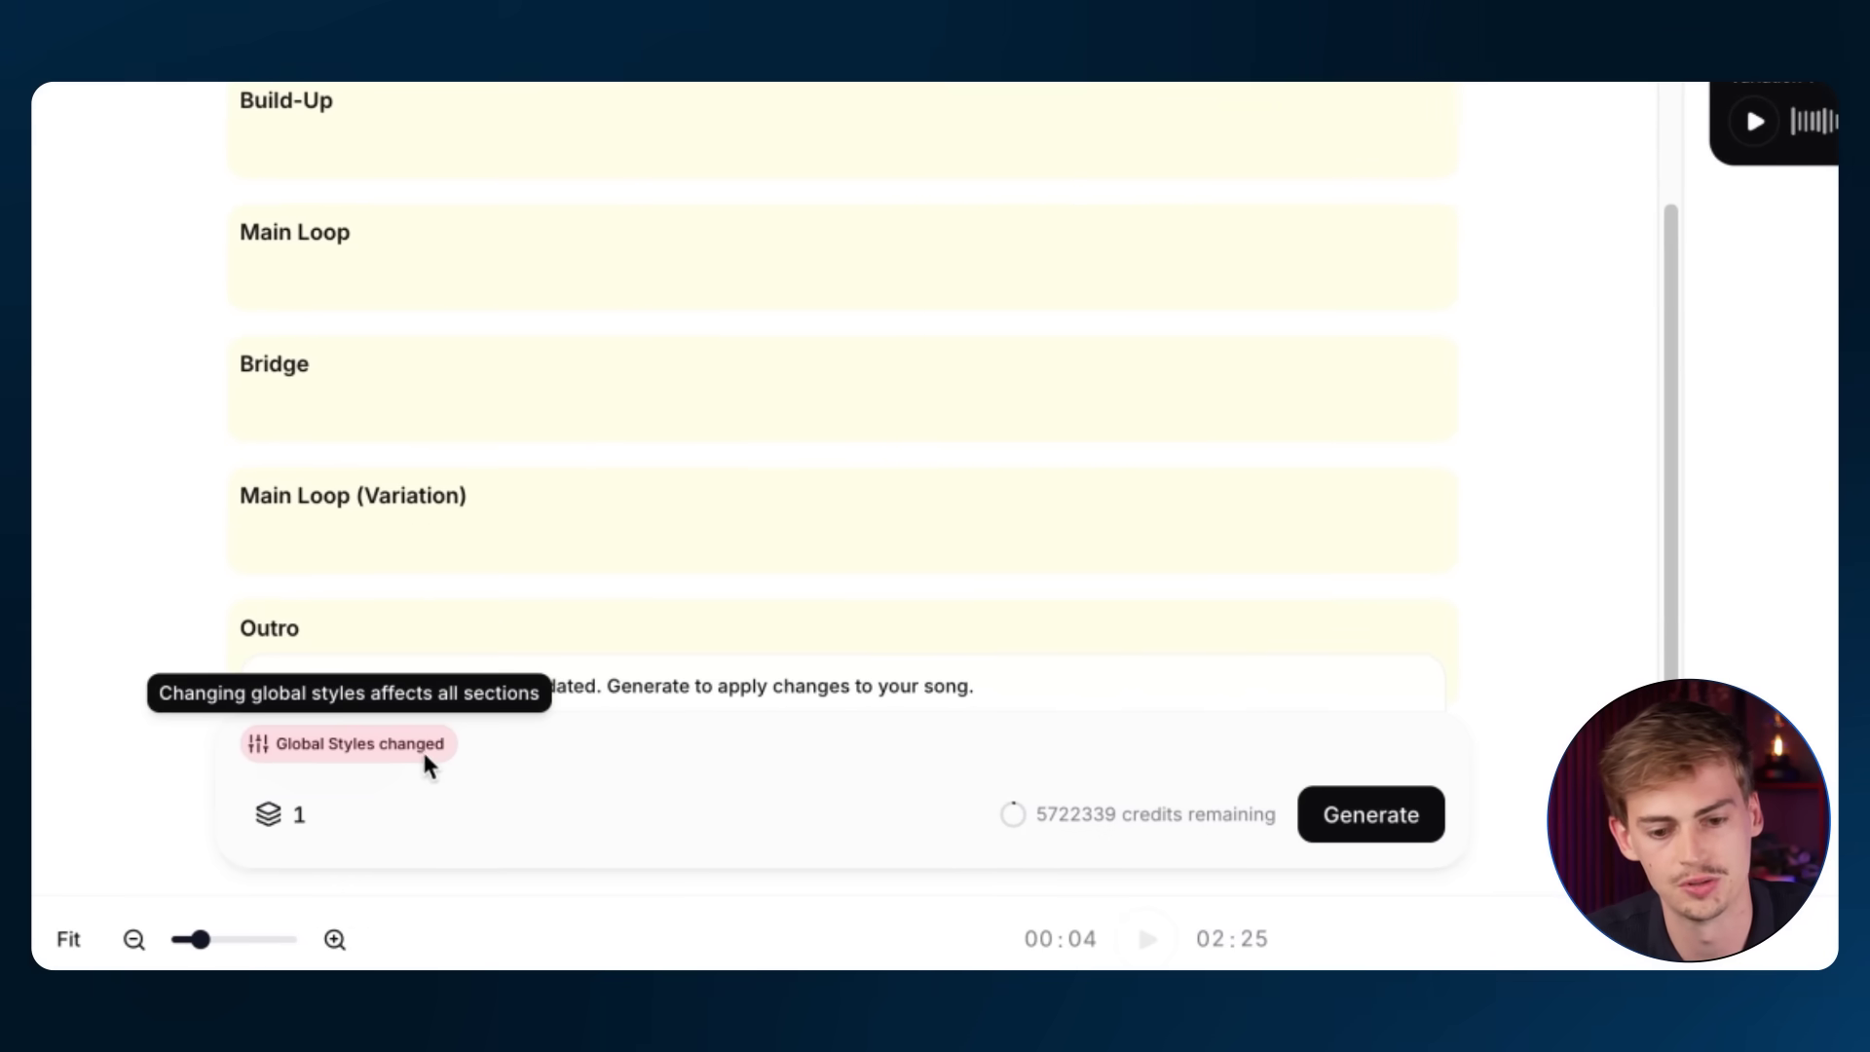
left_click(1400, 833)
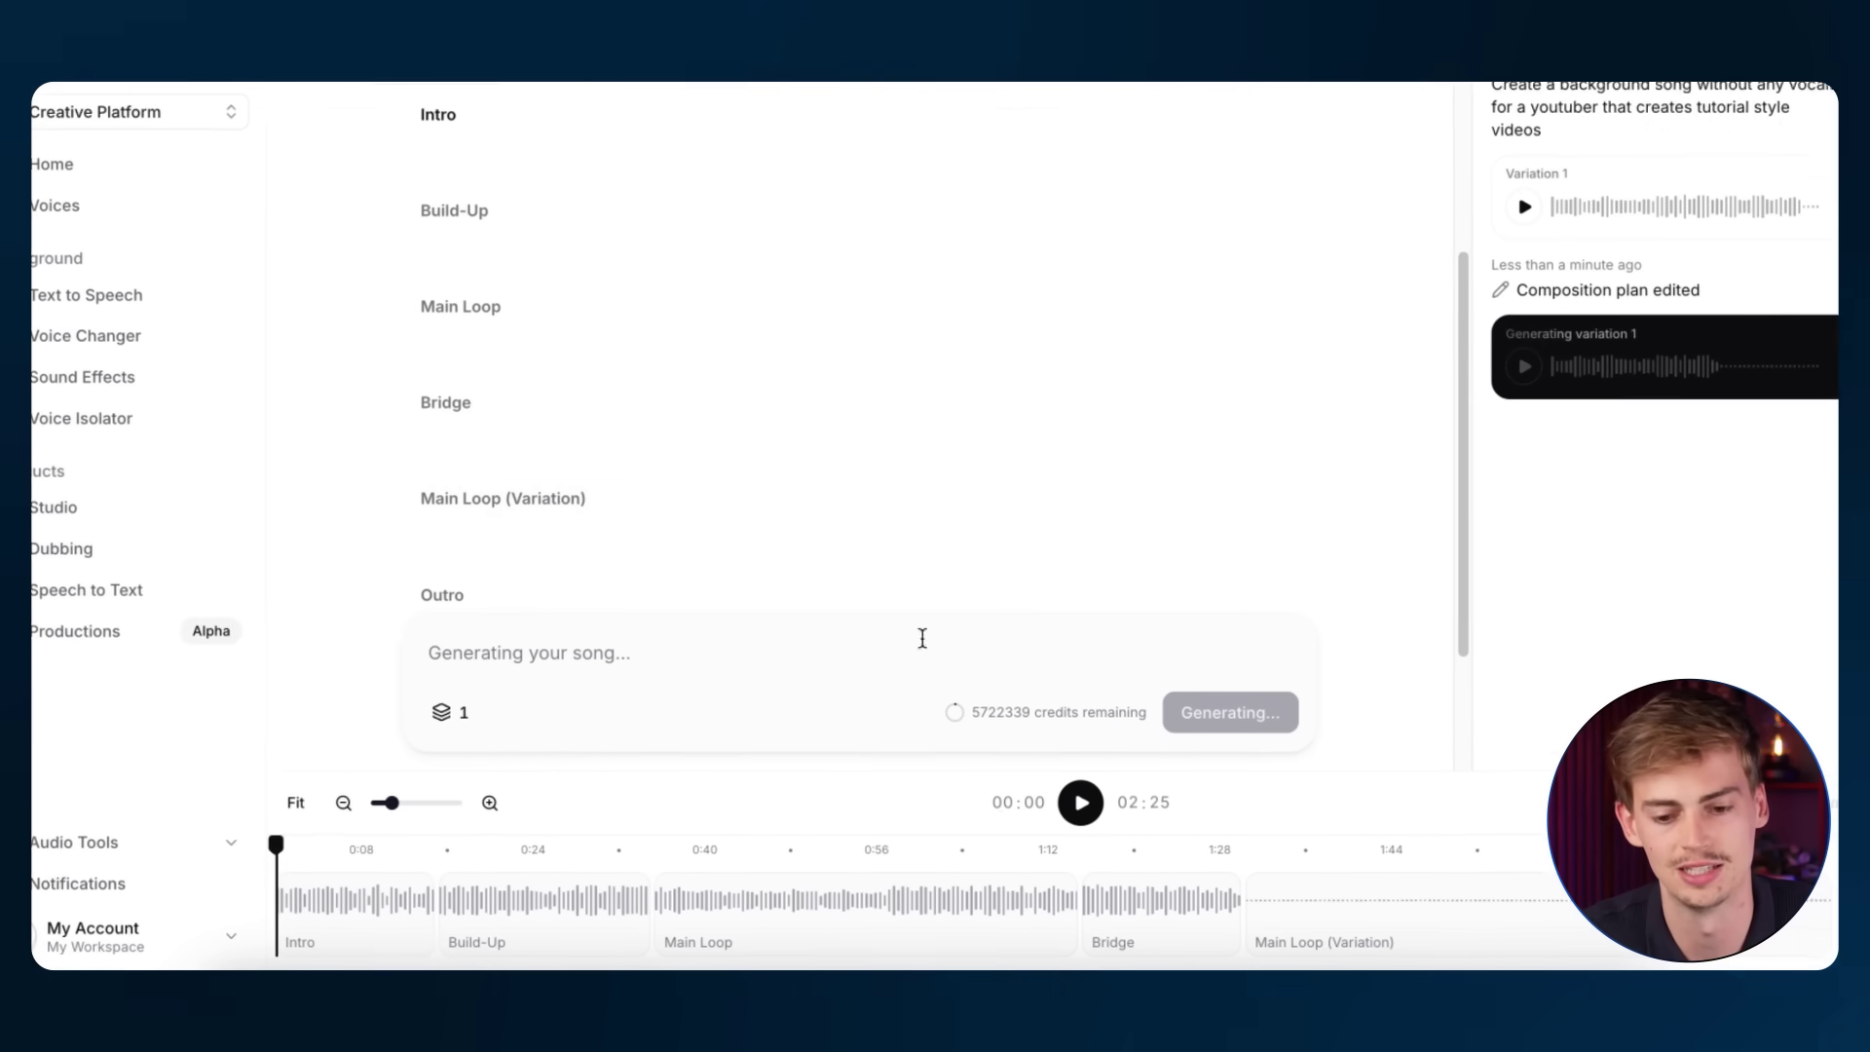
left_click(1093, 791)
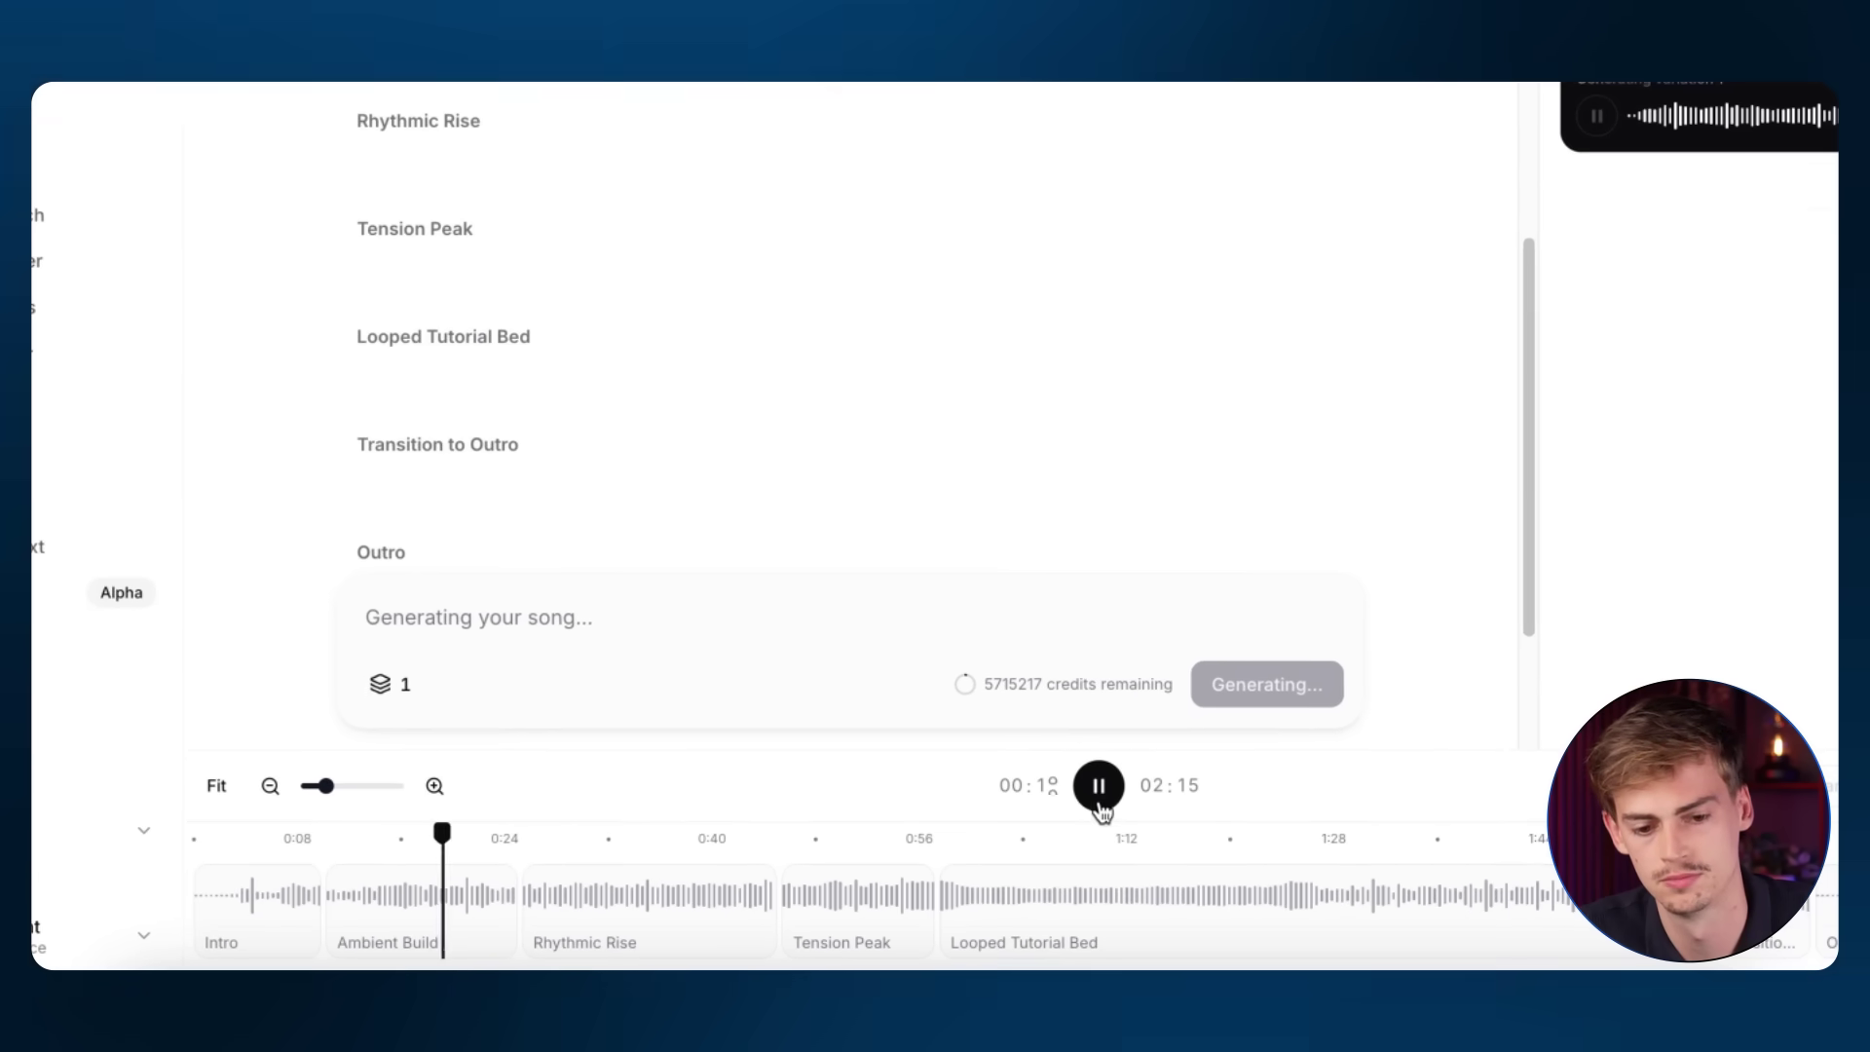